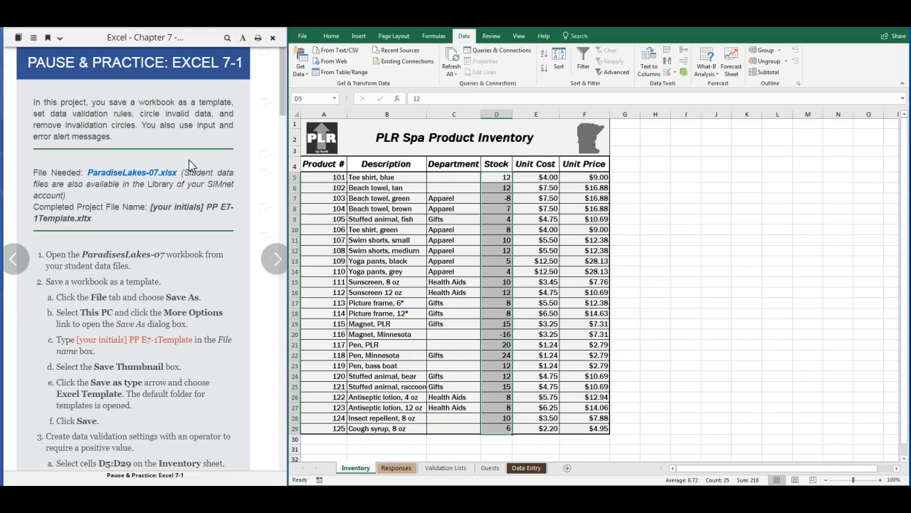
{"action": "scroll", "coordinate": [227, 155], "scroll_direction": "down", "scroll_amount": 3}
{"action": "scroll", "coordinate": [227, 153], "scroll_direction": "down", "scroll_amount": 1}
{"action": "left_click", "coordinate": [398, 231]}
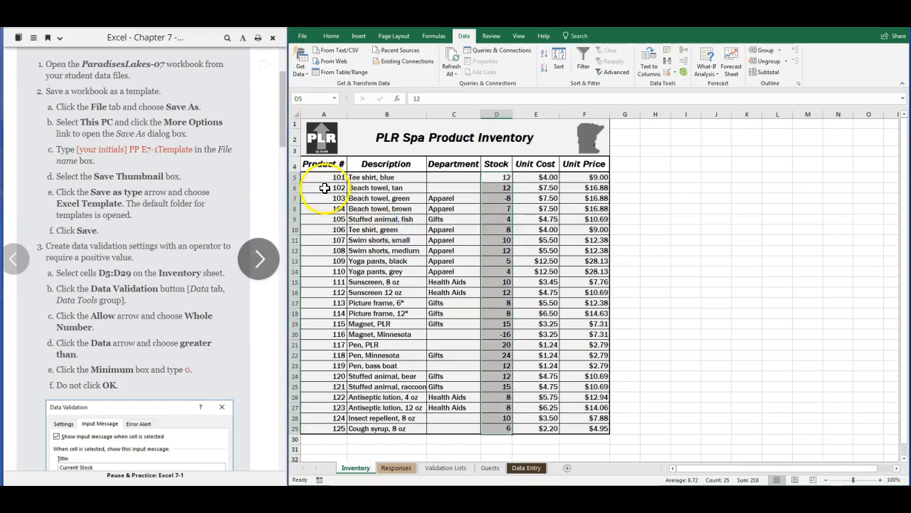
{"action": "left_click", "coordinate": [303, 37]}
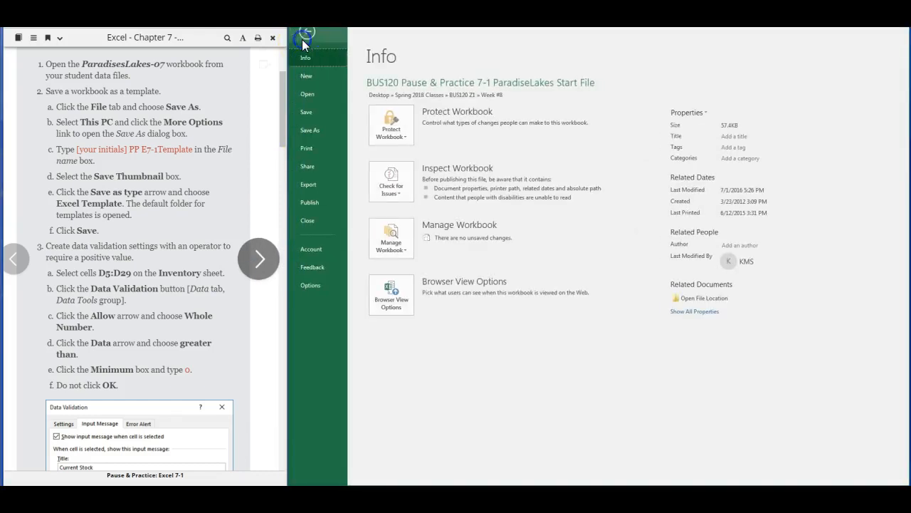
{"action": "left_click", "coordinate": [308, 132]}
{"action": "left_click", "coordinate": [424, 146]}
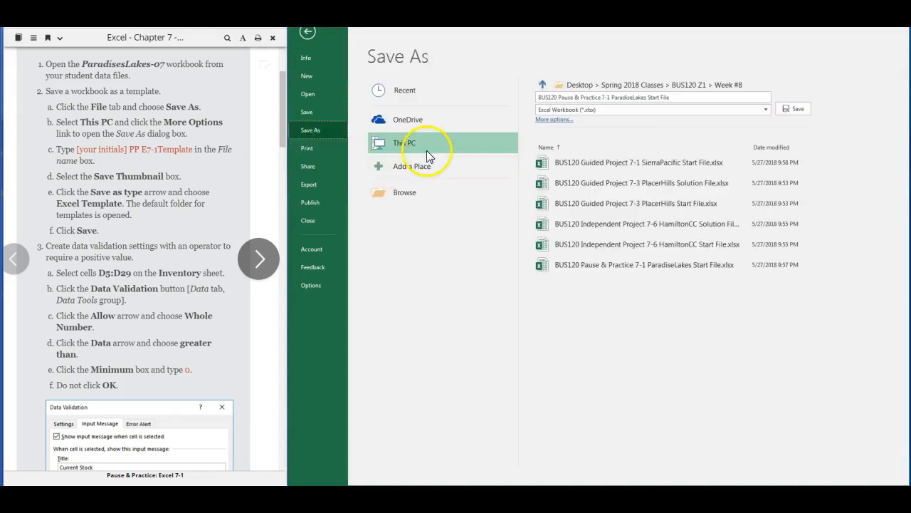
{"action": "left_click", "coordinate": [559, 121]}
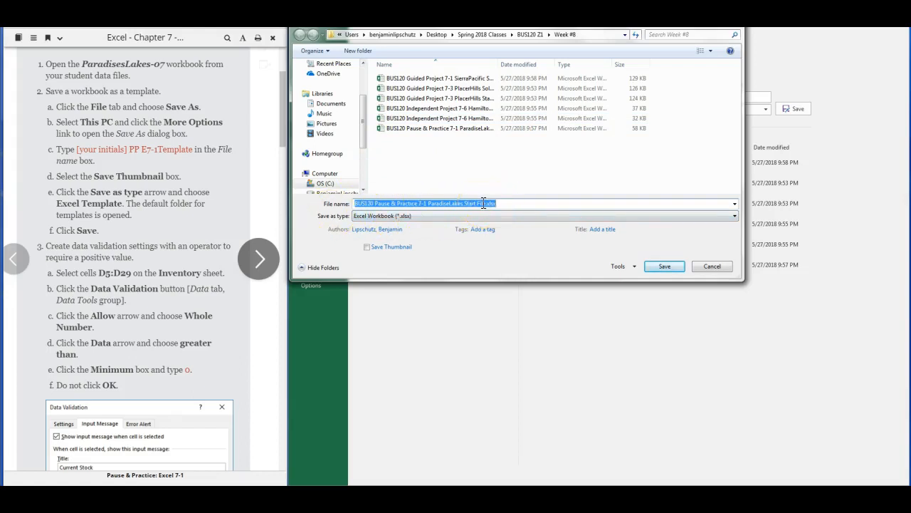
{"action": "left_click", "coordinate": [368, 246]}
{"action": "left_click", "coordinate": [417, 216]}
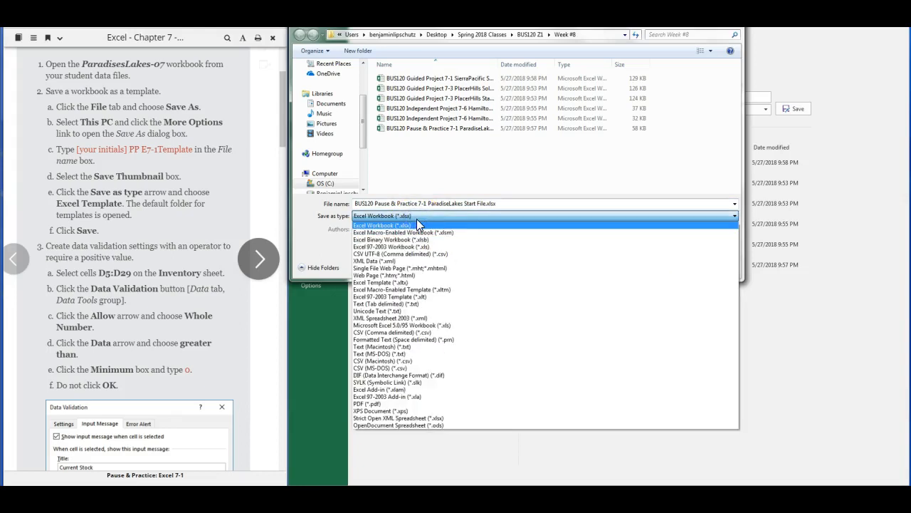
{"action": "left_click", "coordinate": [383, 282]}
{"action": "left_click", "coordinate": [673, 259]}
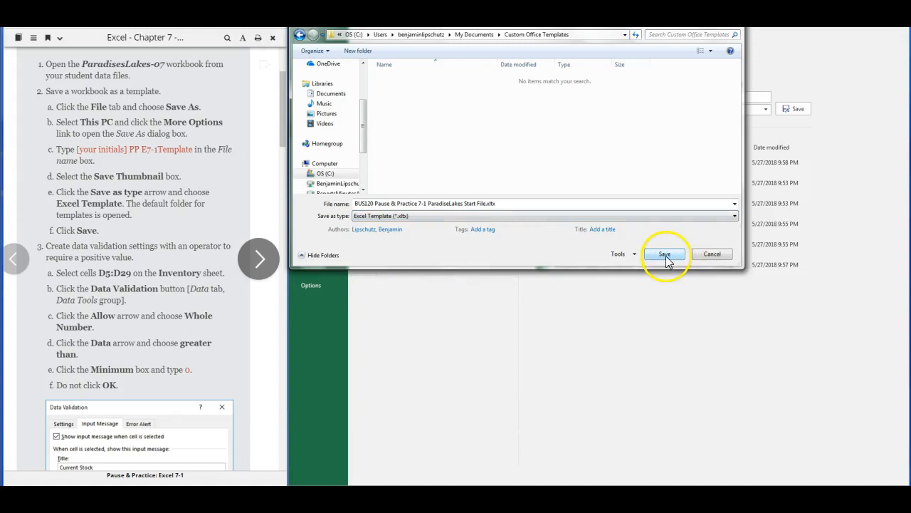
{"action": "left_click", "coordinate": [714, 255]}
{"action": "left_click", "coordinate": [306, 33]}
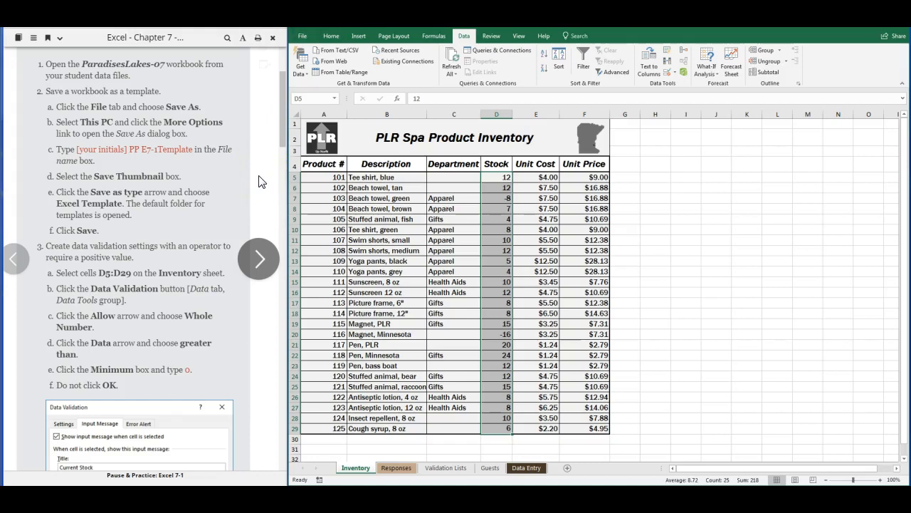
Step: Restrict the Stock cells D5:D29 on the Inventory sheet to whole numbers greater than 0 with data validation
{"action": "left_click", "coordinate": [225, 207]}
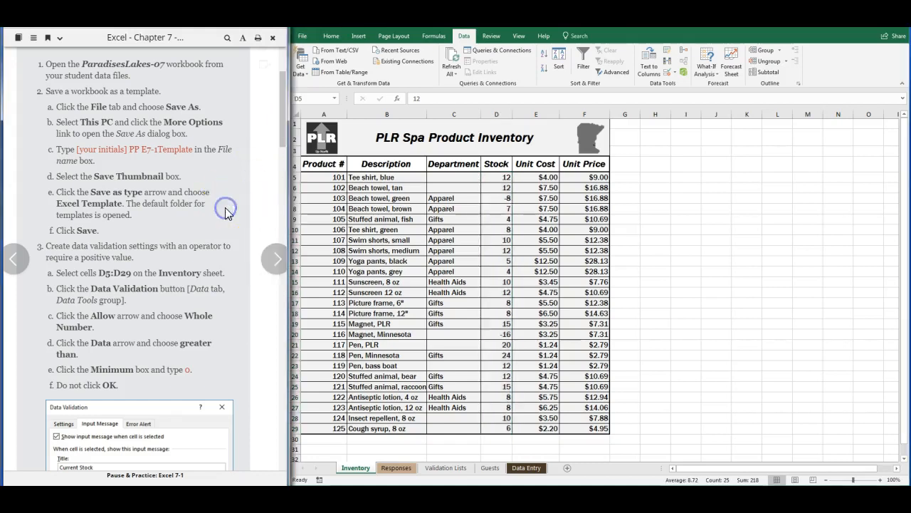
{"action": "scroll", "coordinate": [225, 208], "scroll_direction": "down", "scroll_amount": 2}
{"action": "scroll", "coordinate": [225, 209], "scroll_direction": "down", "scroll_amount": 4}
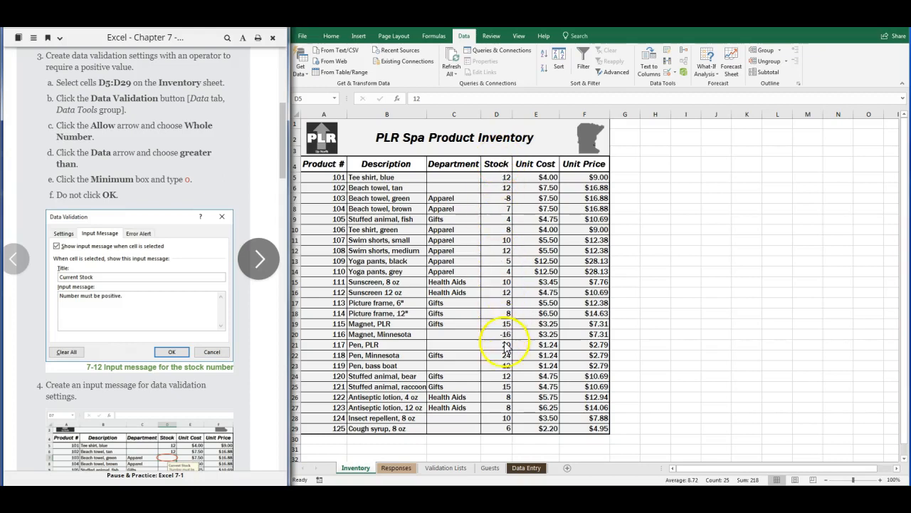
{"action": "left_click", "coordinate": [505, 179]}
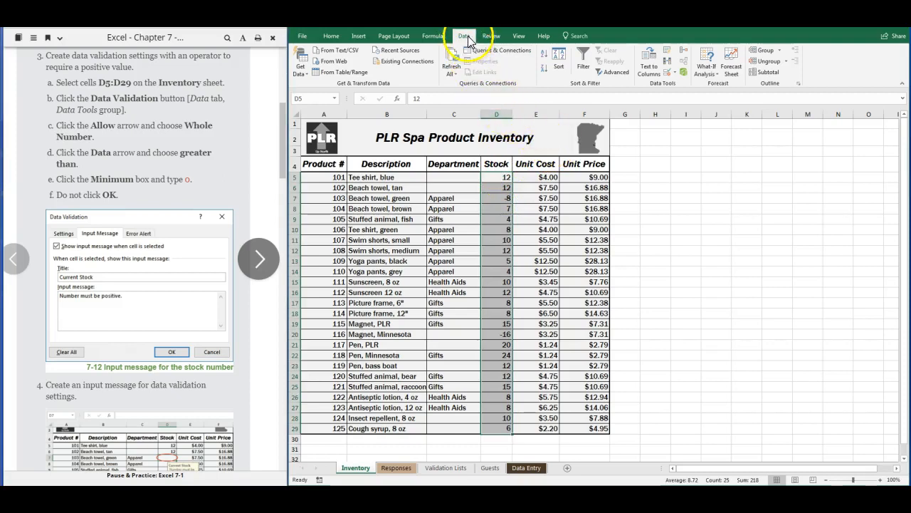
{"action": "left_click", "coordinate": [673, 73]}
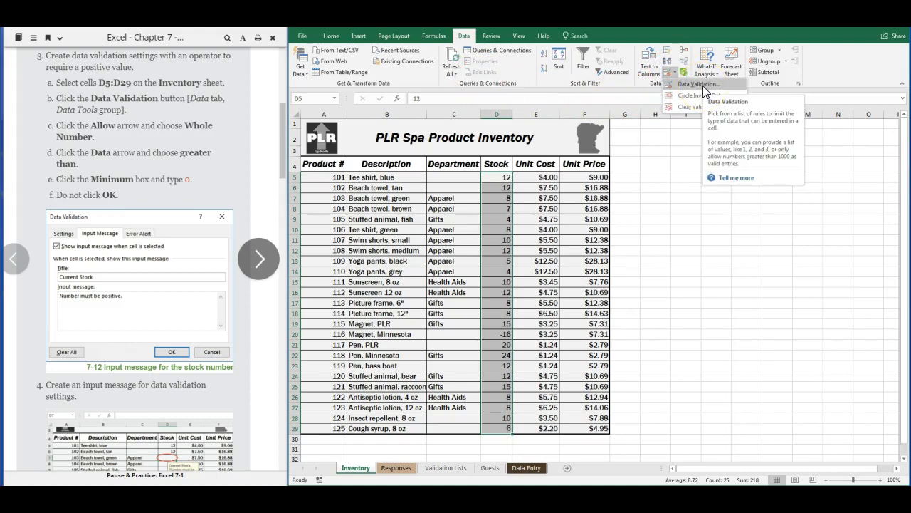
{"action": "left_click", "coordinate": [703, 86]}
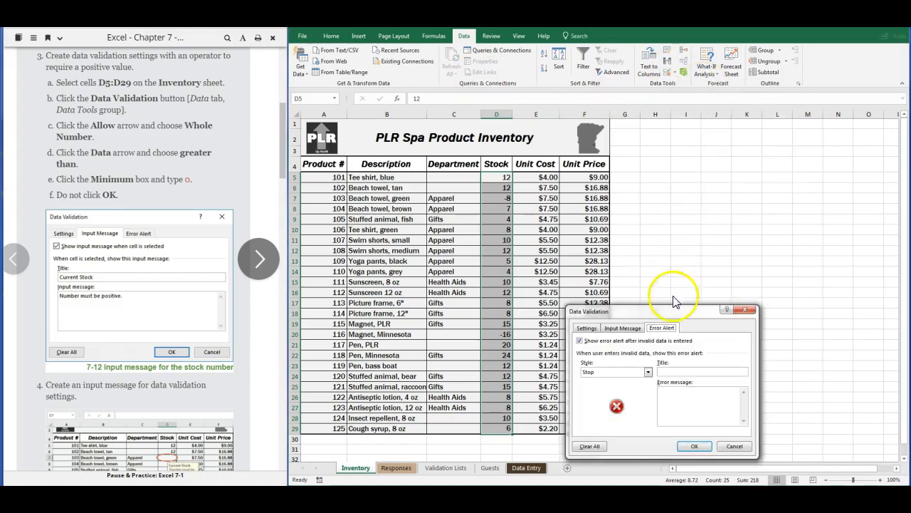
{"action": "left_click", "coordinate": [595, 329]}
{"action": "left_click_drag", "start_coordinate": [641, 311], "coordinate": [601, 147]}
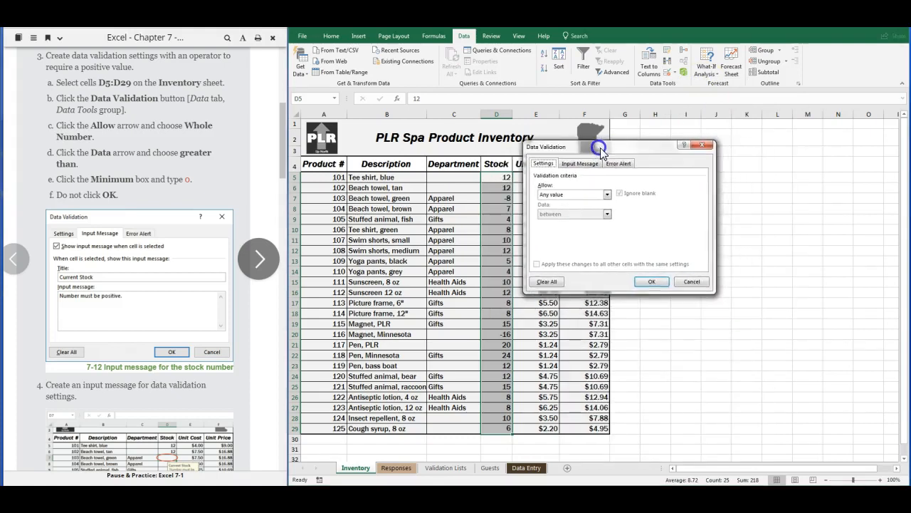
{"action": "left_click", "coordinate": [607, 195]}
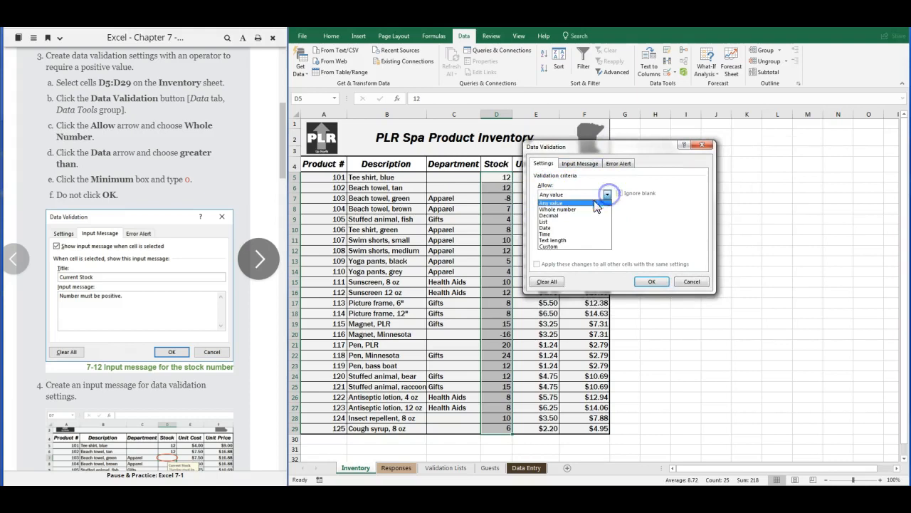
{"action": "left_click", "coordinate": [577, 212]}
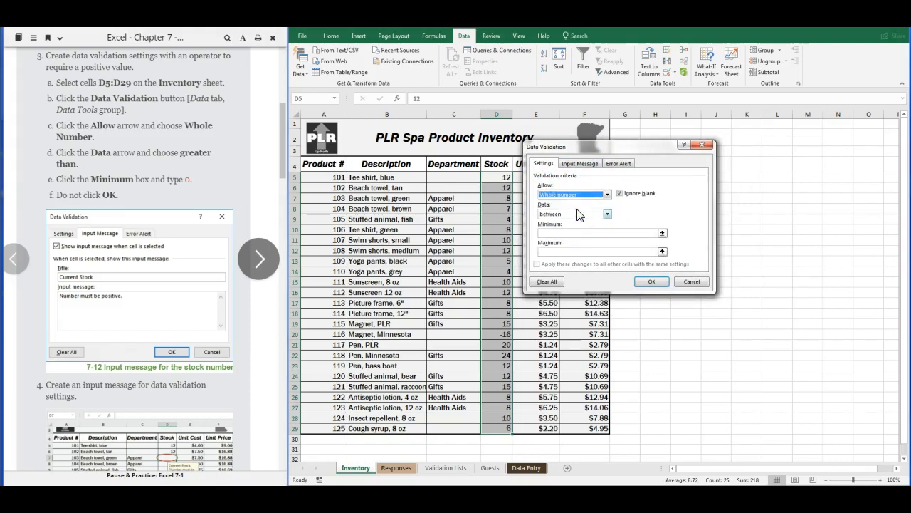
{"action": "left_click", "coordinate": [571, 215]}
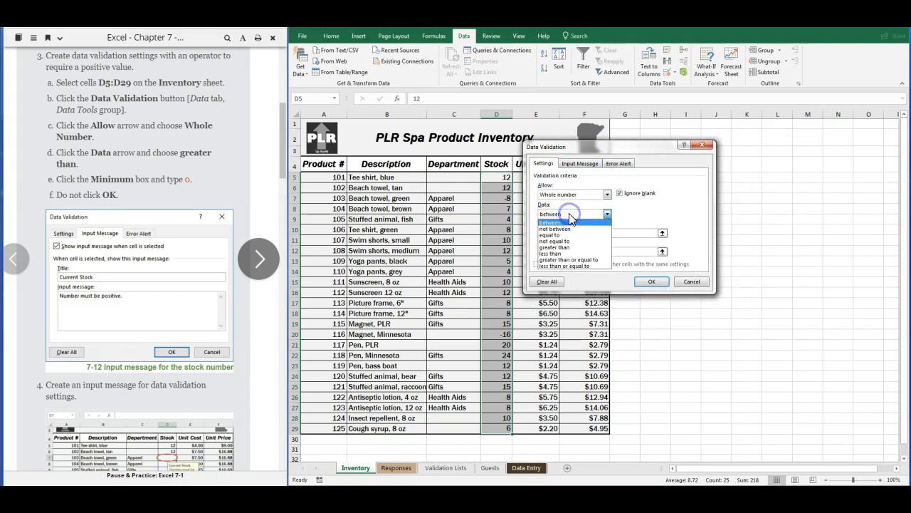
{"action": "left_click", "coordinate": [566, 247]}
{"action": "left_click", "coordinate": [567, 234]}
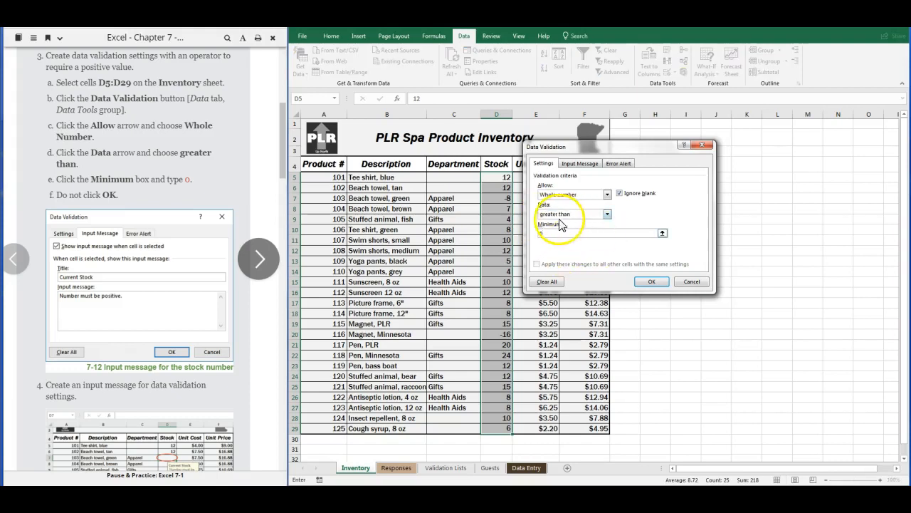
Step: Add an input message titled "Current Stock" with the text "Number must be positive" and apply the validation to the Stock cells
{"action": "left_click", "coordinate": [589, 168]}
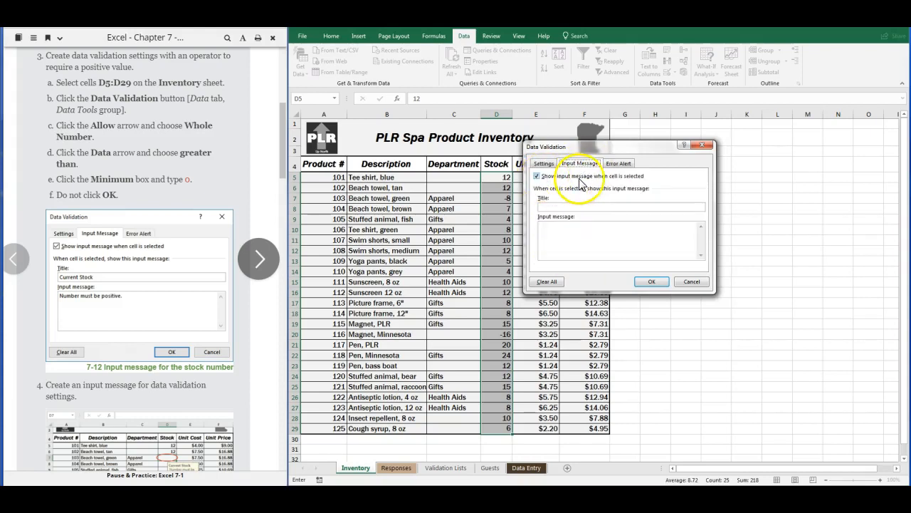
{"action": "left_click", "coordinate": [571, 207]}
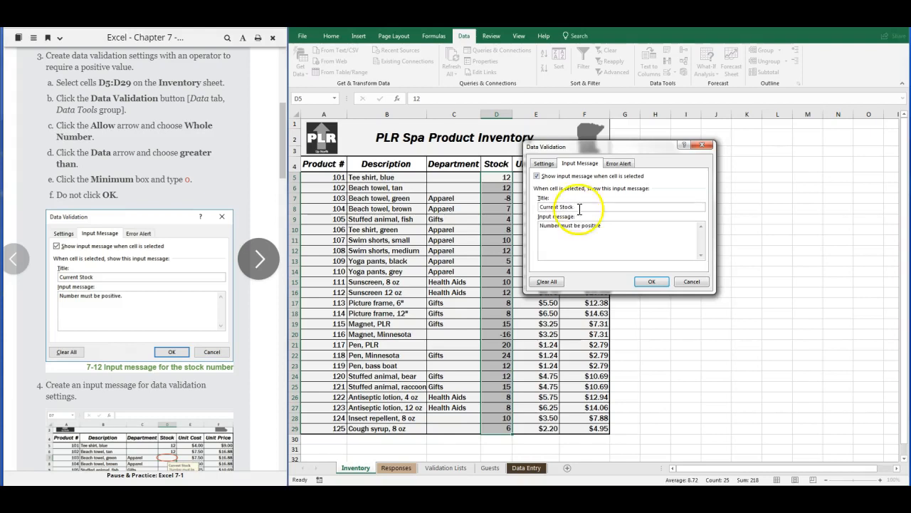
{"action": "scroll", "coordinate": [147, 177], "scroll_direction": "down", "scroll_amount": 6}
{"action": "scroll", "coordinate": [148, 176], "scroll_direction": "down", "scroll_amount": 3}
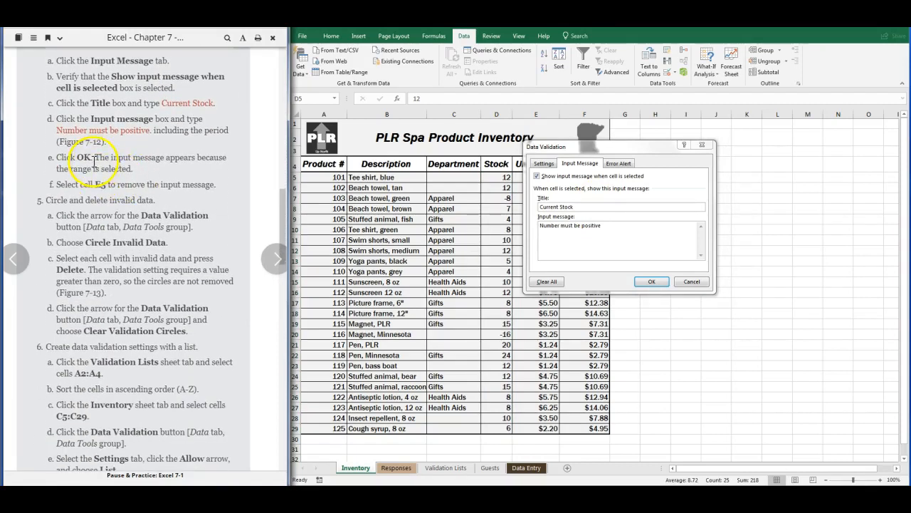
{"action": "left_click", "coordinate": [660, 282]}
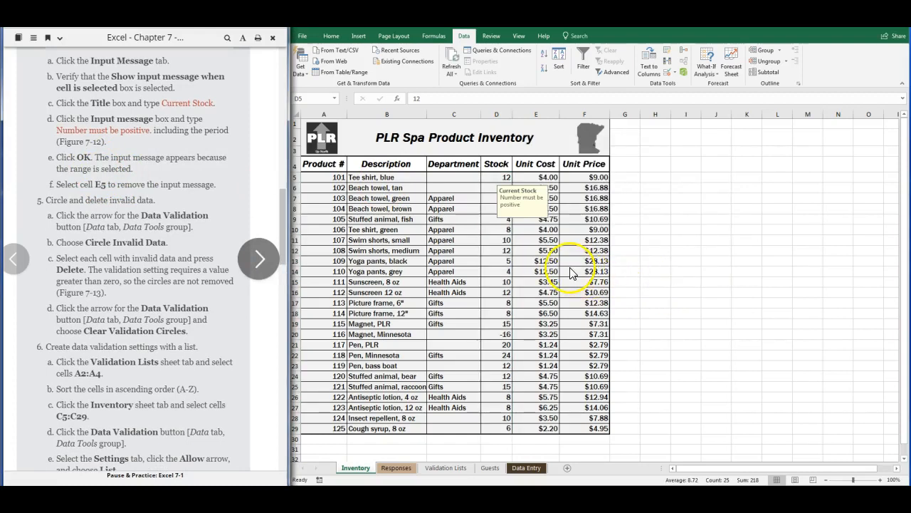
{"action": "left_click", "coordinate": [546, 240]}
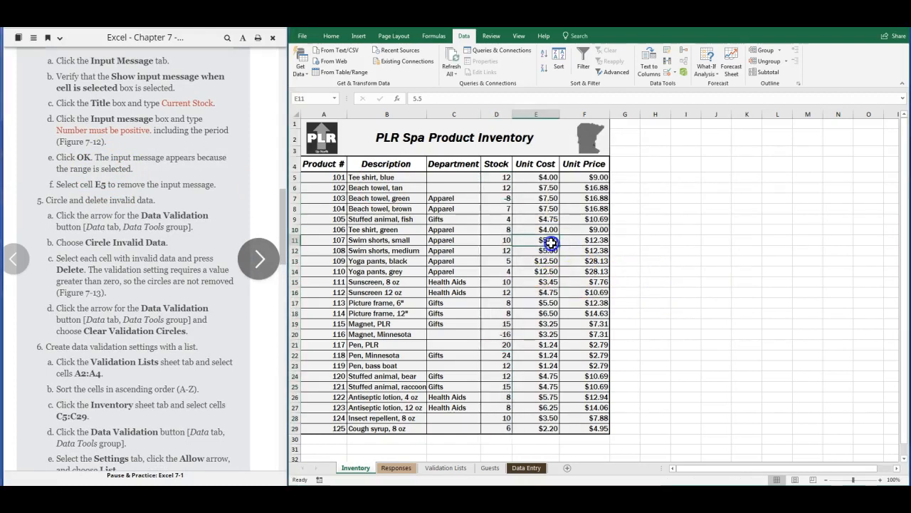
Step: Circle the invalid data in the Stock column of the Inventory sheet
{"action": "left_click", "coordinate": [497, 178]}
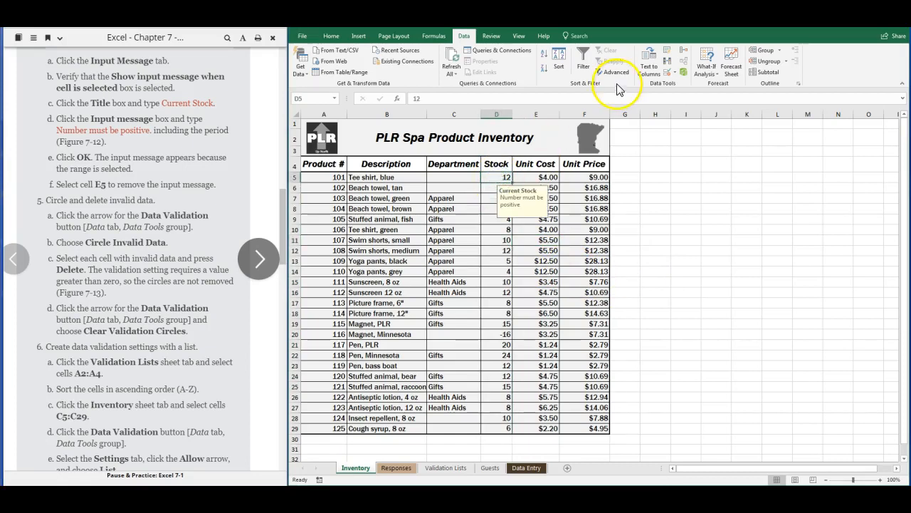
{"action": "left_click", "coordinate": [674, 73]}
{"action": "left_click", "coordinate": [685, 95]}
{"action": "left_click", "coordinate": [643, 219]}
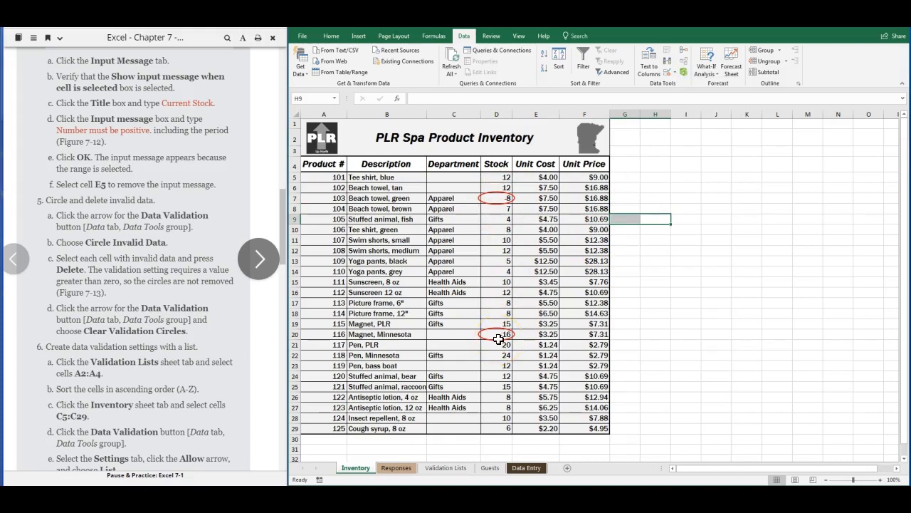
Step: Delete the contents of the two circled Stock cells, D7 and D20, together
{"action": "left_click", "coordinate": [498, 198]}
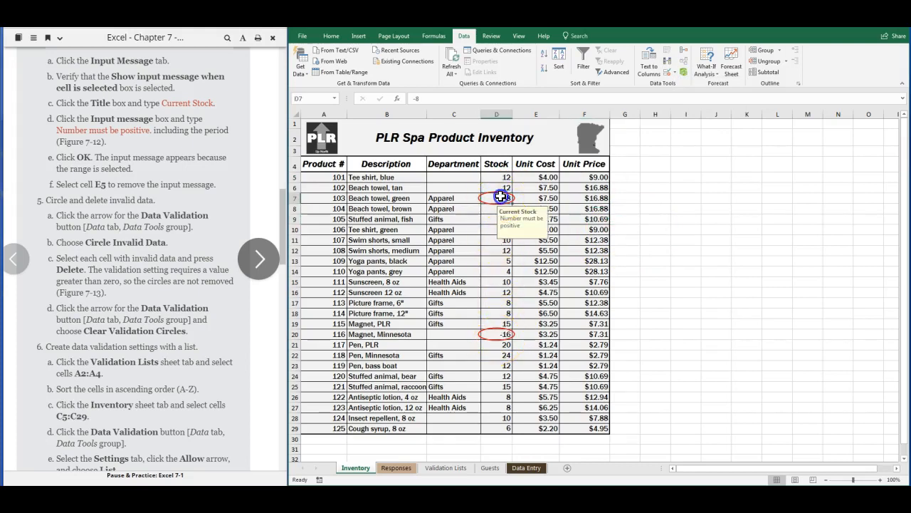
{"action": "left_click", "coordinate": [500, 335], "text": "ctrl"}
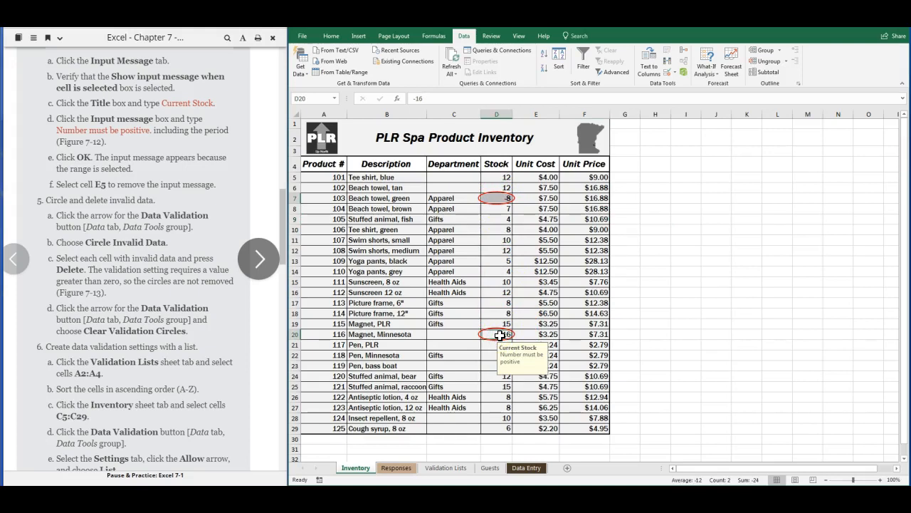
{"action": "key", "text": "Delete"}
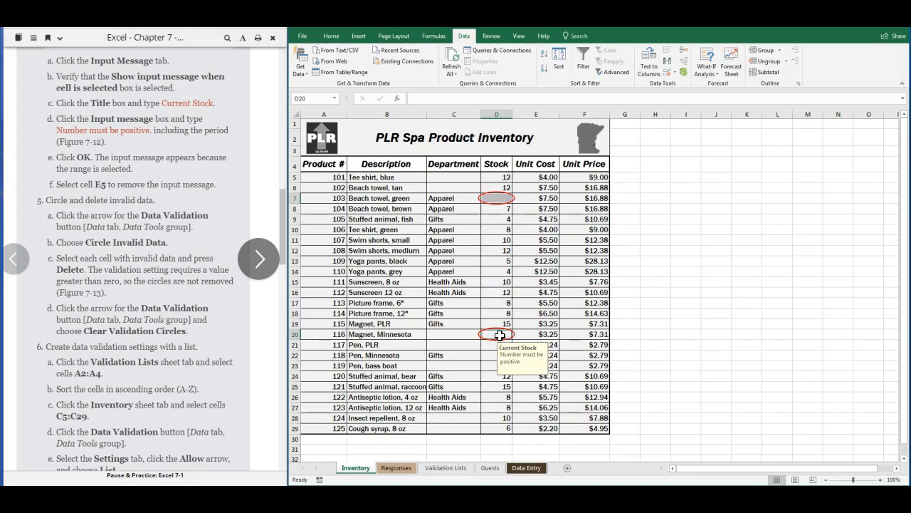
{"action": "left_click", "coordinate": [552, 335]}
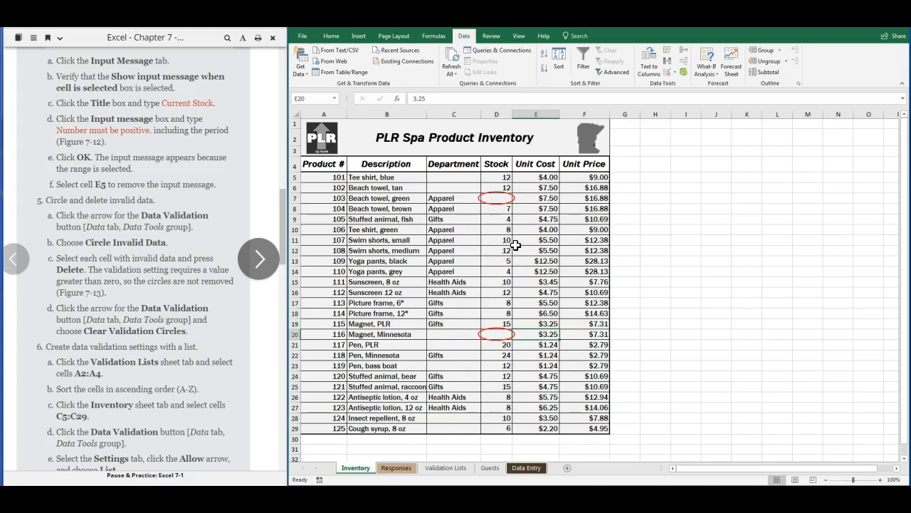
Step: Clear the validation circles from the Inventory sheet
{"action": "left_click", "coordinate": [675, 74]}
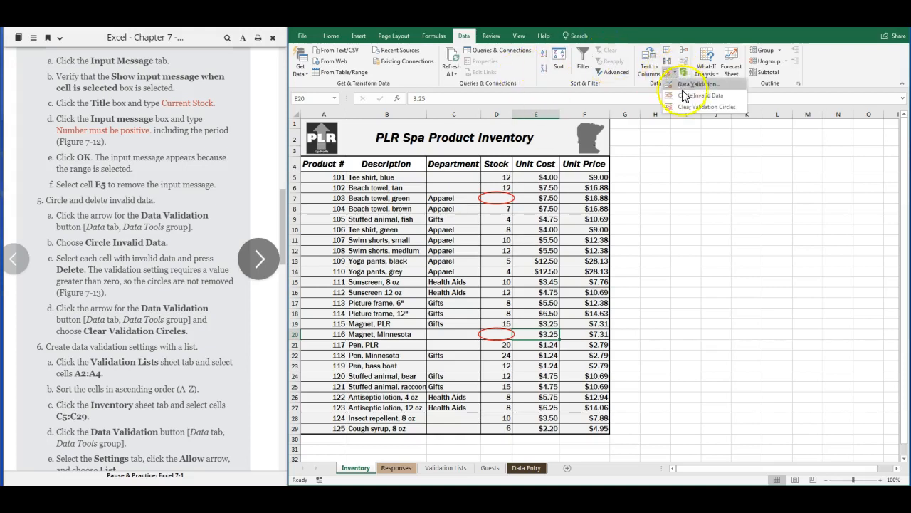
{"action": "left_click", "coordinate": [700, 108]}
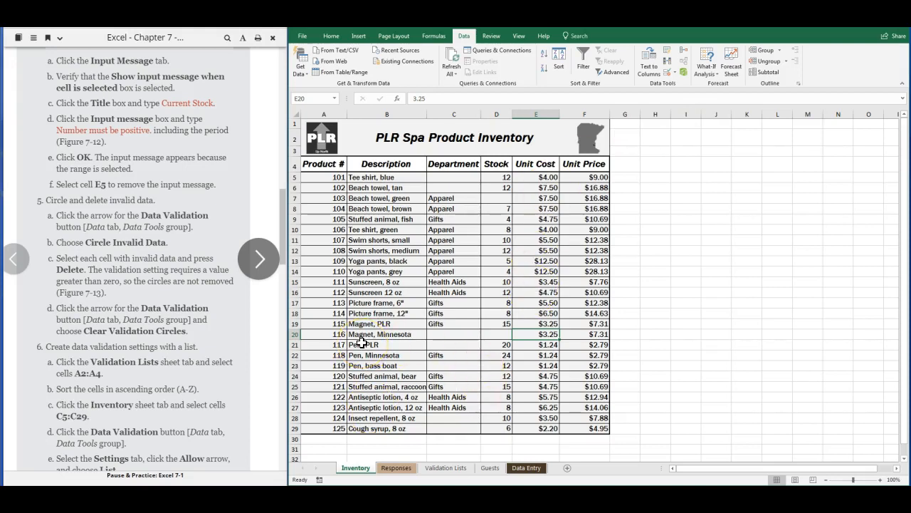
{"action": "left_click", "coordinate": [376, 291]}
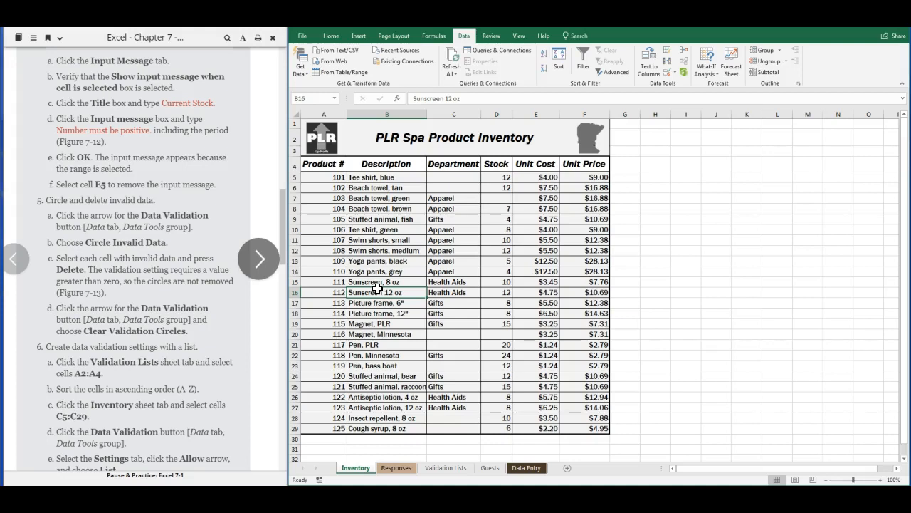
Step: Sort the department names in A2:A4 of the Validation Lists sheet in ascending order
{"action": "left_click", "coordinate": [404, 471]}
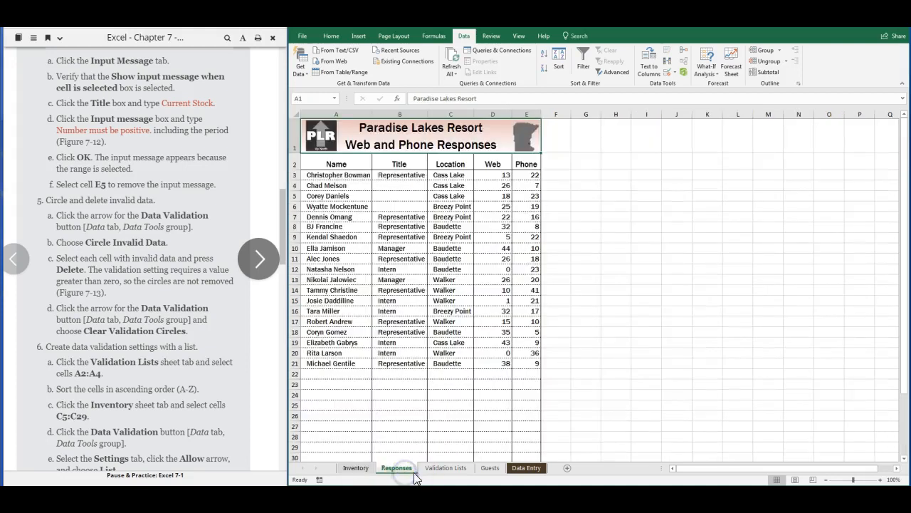
{"action": "left_click", "coordinate": [446, 468]}
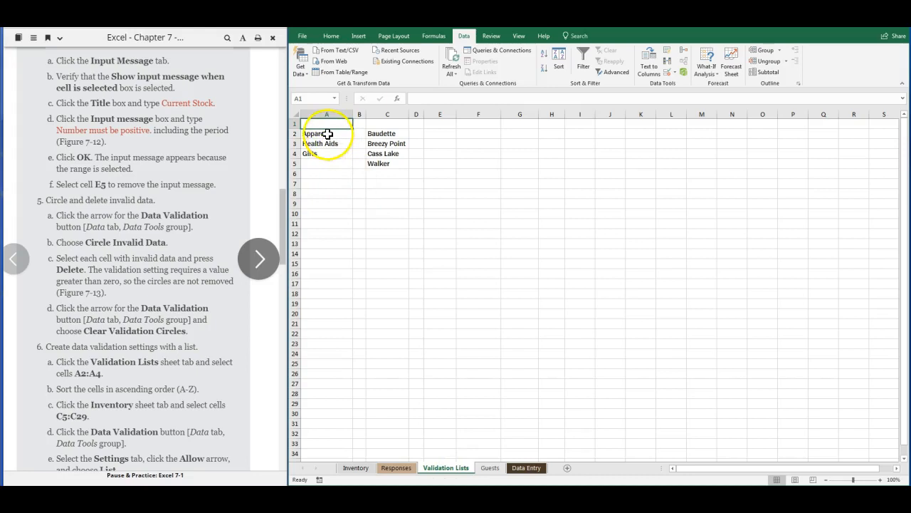
{"action": "left_click_drag", "start_coordinate": [328, 135], "coordinate": [322, 153]}
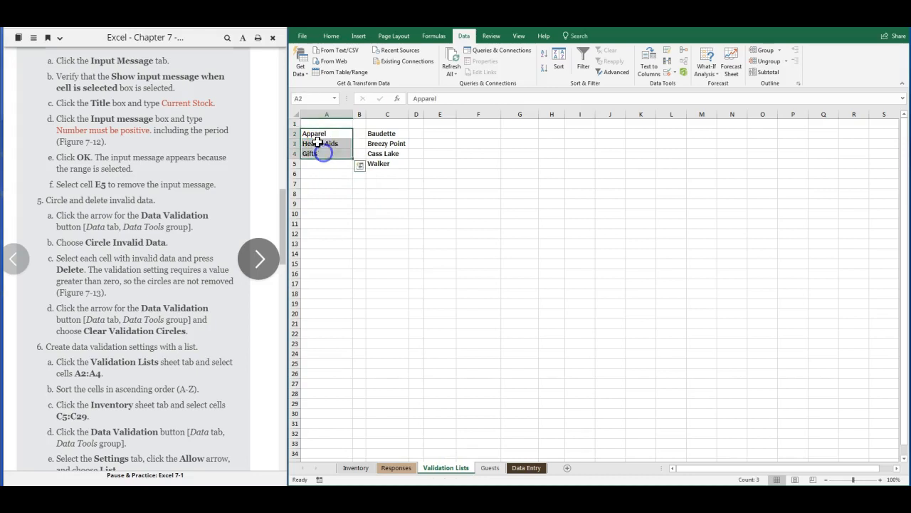
{"action": "left_click", "coordinate": [304, 37]}
{"action": "left_click", "coordinate": [306, 33]}
{"action": "left_click", "coordinate": [331, 36]}
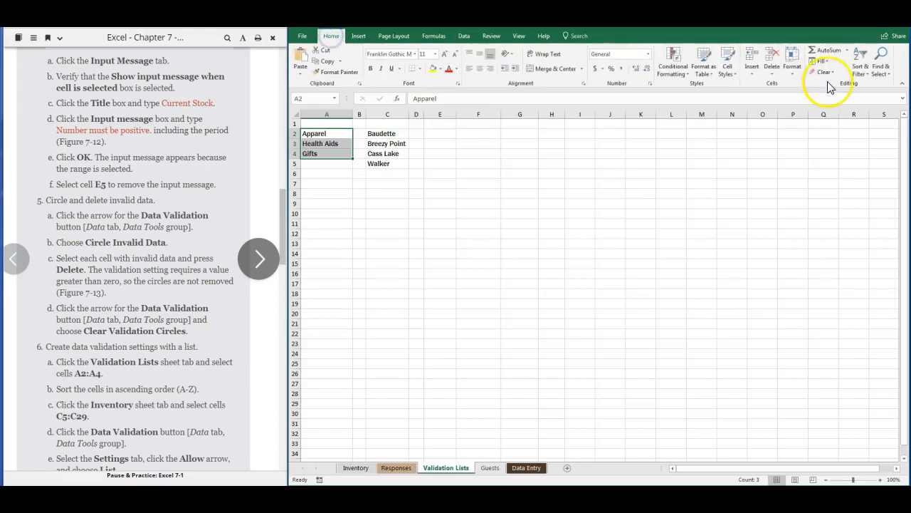
{"action": "left_click", "coordinate": [860, 68]}
{"action": "left_click", "coordinate": [866, 83]}
{"action": "left_click", "coordinate": [479, 174]}
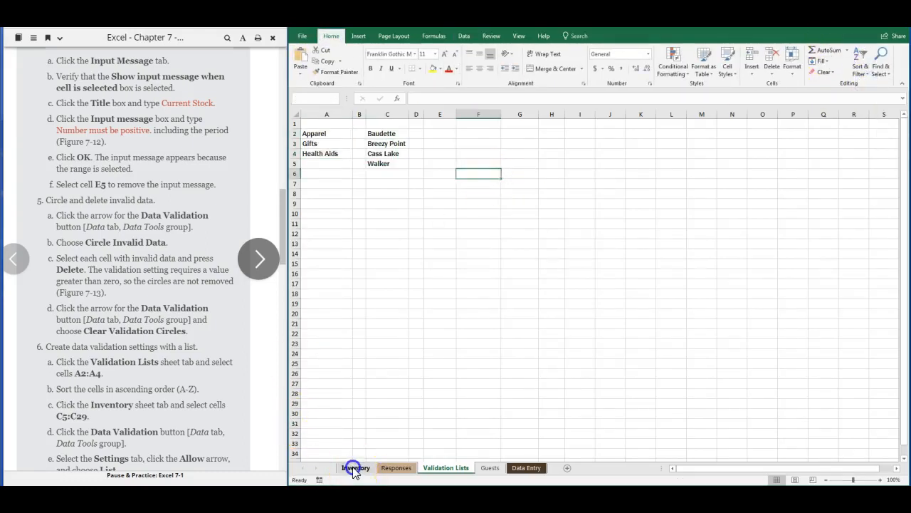
Step: Start a data validation rule for the Department cells C5:C29 on the Inventory sheet and allow List entries
{"action": "left_click", "coordinate": [355, 468]}
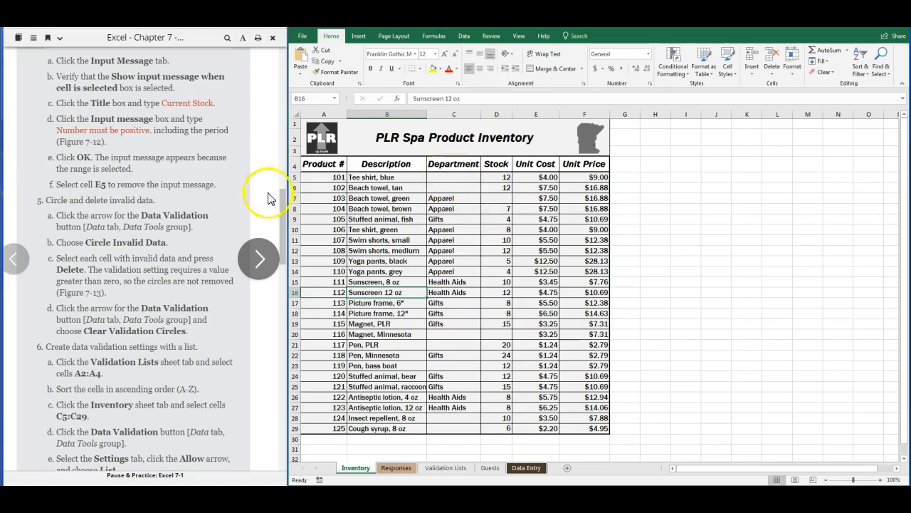
{"action": "scroll", "coordinate": [246, 182], "scroll_direction": "down", "scroll_amount": 5}
{"action": "scroll", "coordinate": [246, 182], "scroll_direction": "down", "scroll_amount": 5}
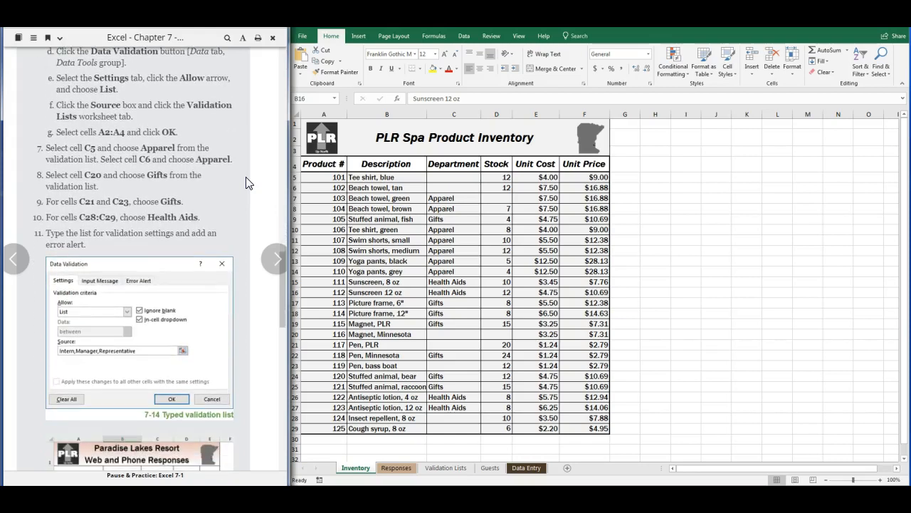
{"action": "scroll", "coordinate": [246, 183], "scroll_direction": "up", "scroll_amount": 1}
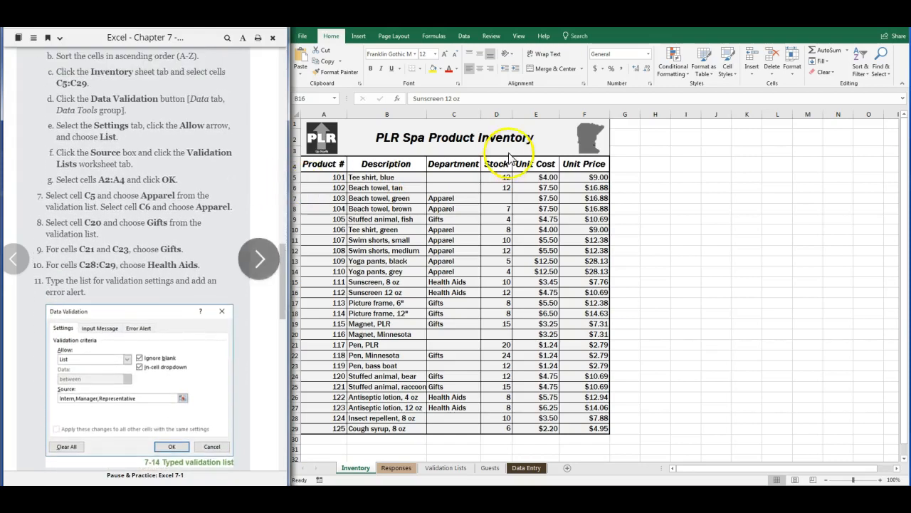
{"action": "left_click", "coordinate": [458, 175]}
{"action": "left_click_drag", "start_coordinate": [459, 176], "coordinate": [445, 426]}
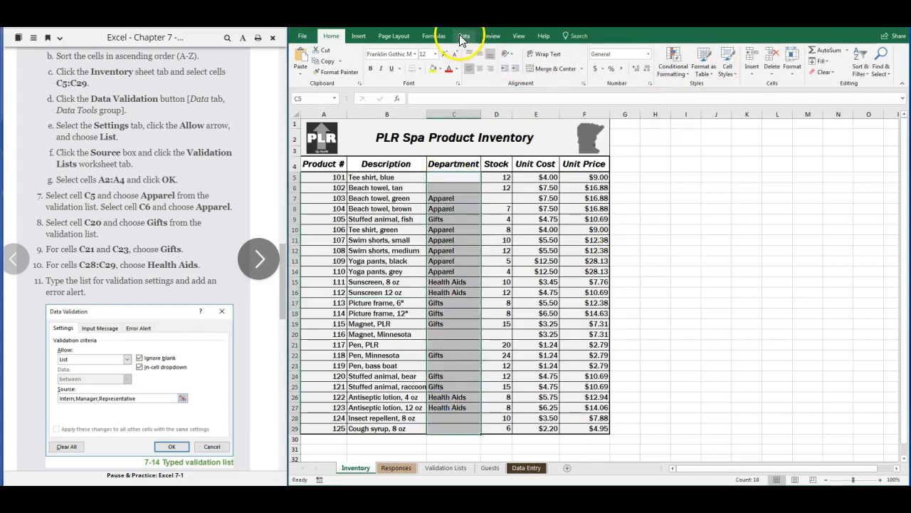
{"action": "left_click", "coordinate": [463, 38]}
{"action": "left_click", "coordinate": [674, 74]}
{"action": "left_click", "coordinate": [716, 96]}
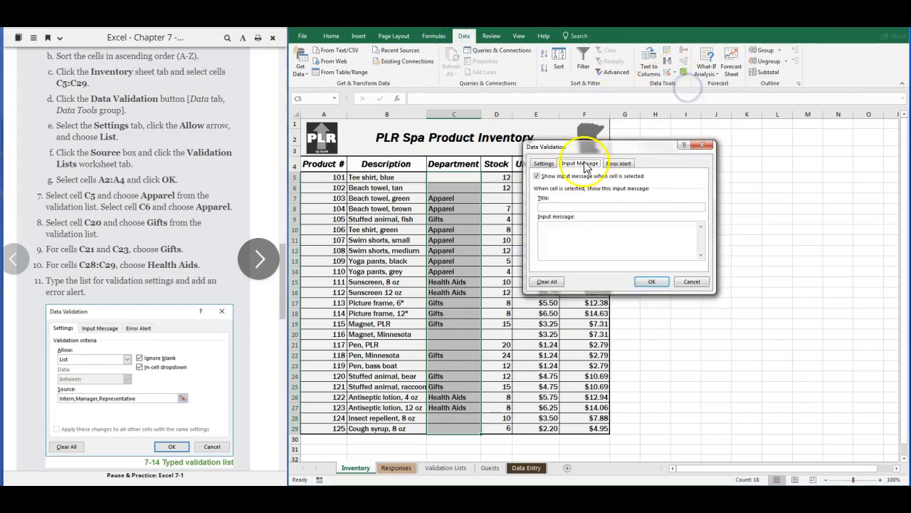
{"action": "left_click", "coordinate": [545, 164]}
{"action": "left_click", "coordinate": [607, 194]}
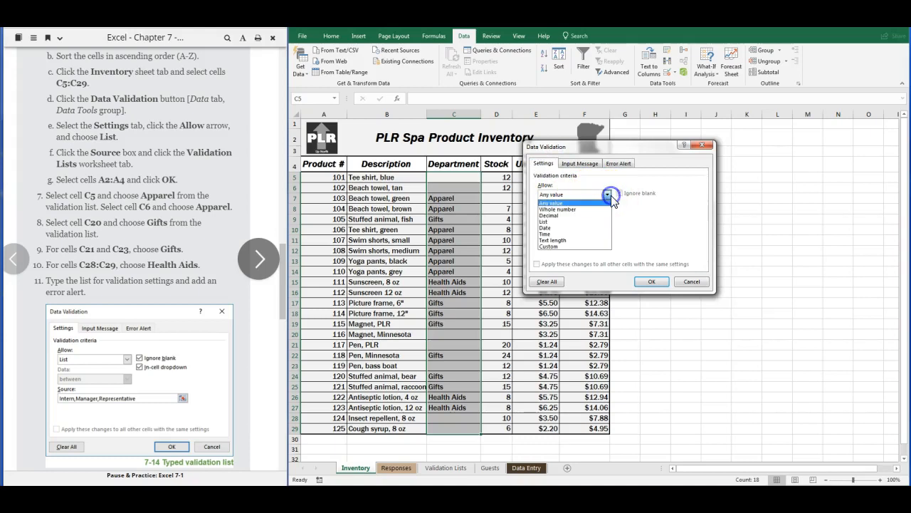
{"action": "left_click", "coordinate": [590, 222]}
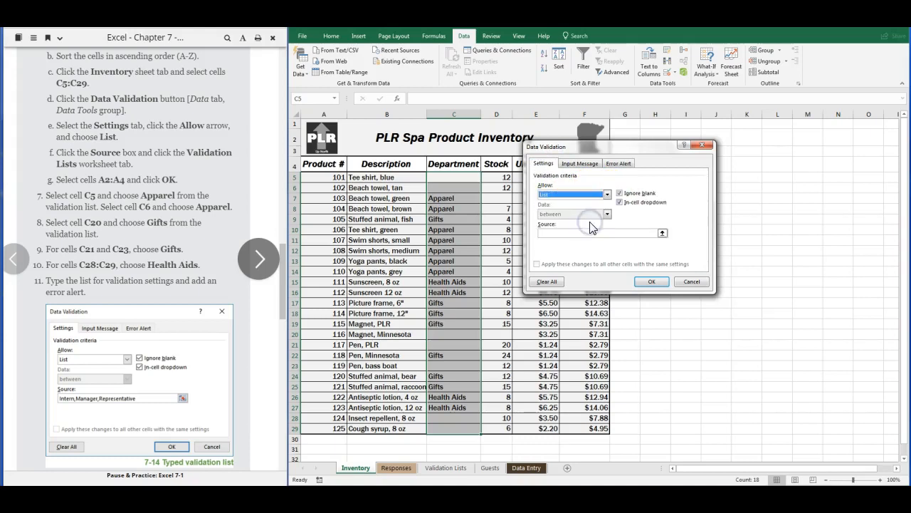
Step: Set the list source to cells A2:A4 of the Validation Lists sheet and apply the rule to the Department cells
{"action": "left_click", "coordinate": [605, 233]}
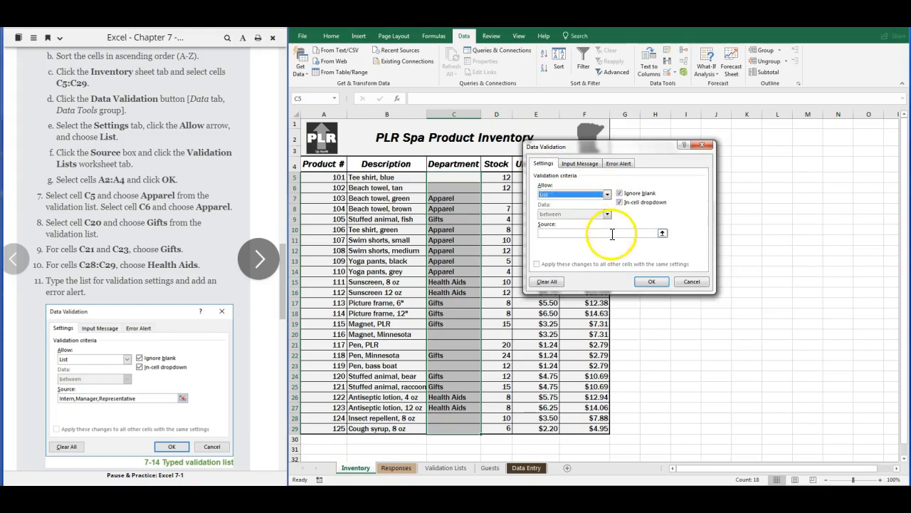
{"action": "left_click", "coordinate": [662, 233]}
{"action": "left_click", "coordinate": [462, 469]}
{"action": "left_click_drag", "start_coordinate": [331, 134], "coordinate": [332, 154]}
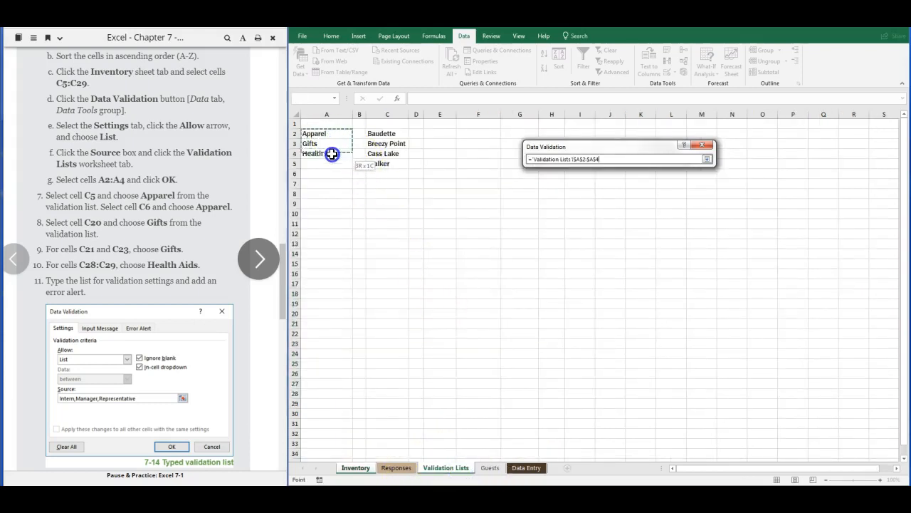
{"action": "left_click", "coordinate": [708, 158]}
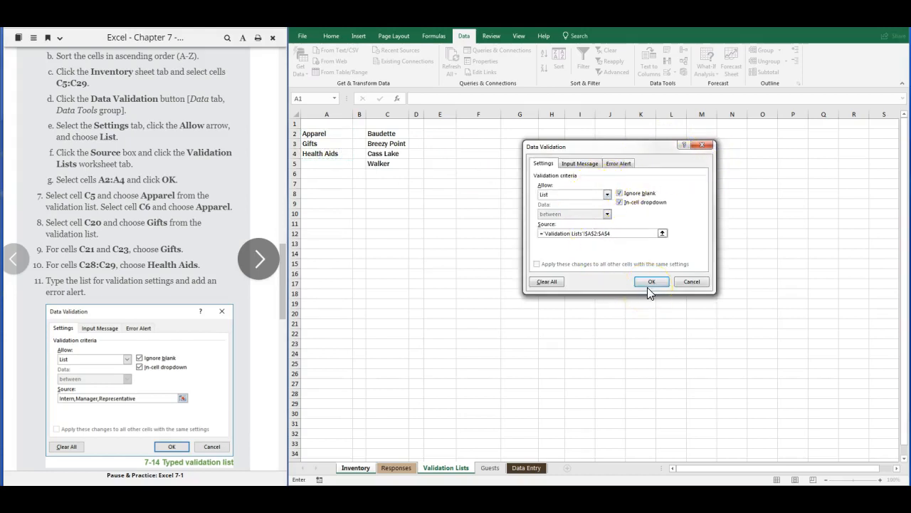
{"action": "left_click", "coordinate": [198, 228]}
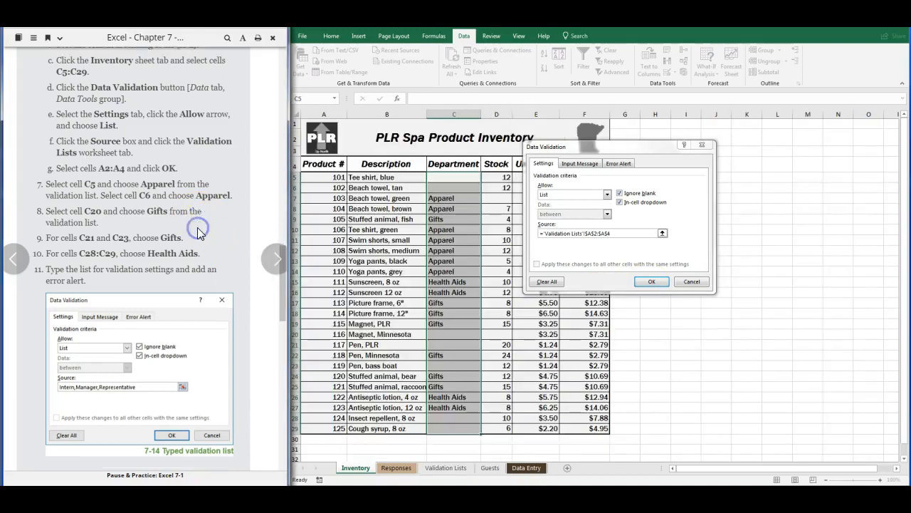
{"action": "scroll", "coordinate": [198, 227], "scroll_direction": "down", "scroll_amount": 3}
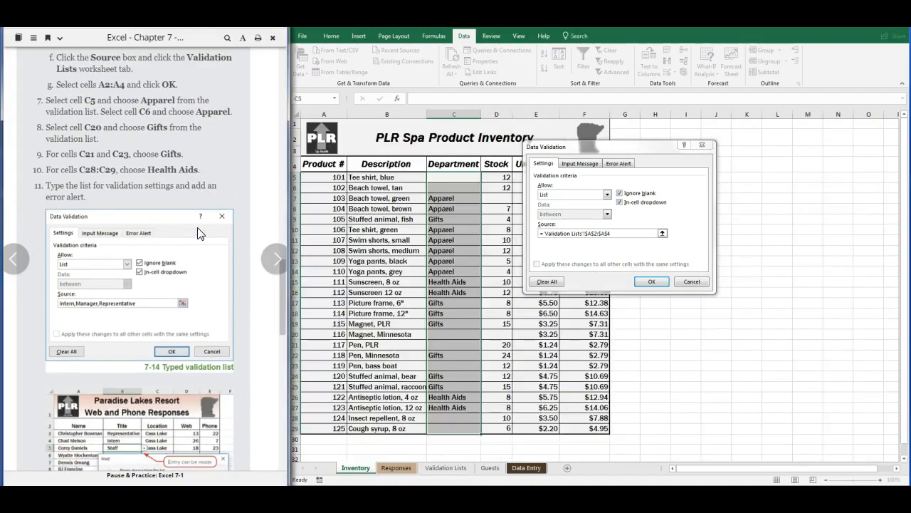
{"action": "scroll", "coordinate": [198, 227], "scroll_direction": "up", "scroll_amount": 2}
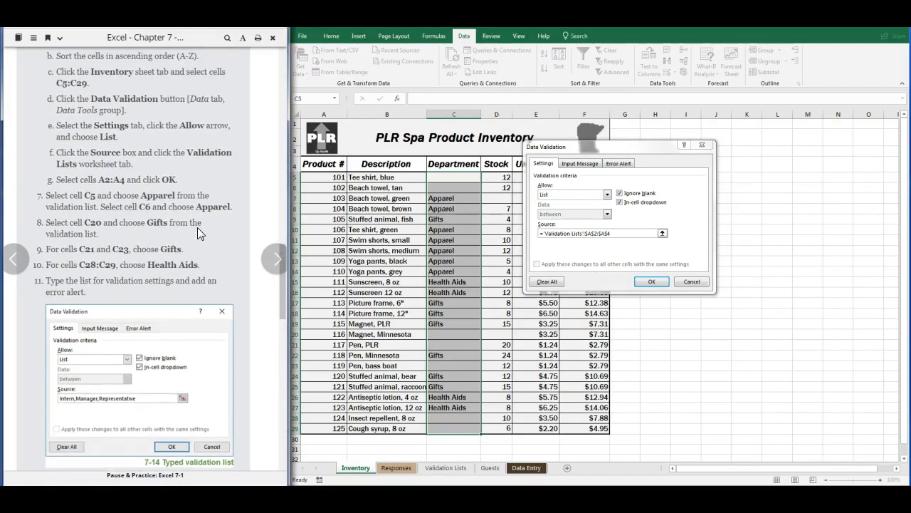
{"action": "left_click", "coordinate": [653, 282]}
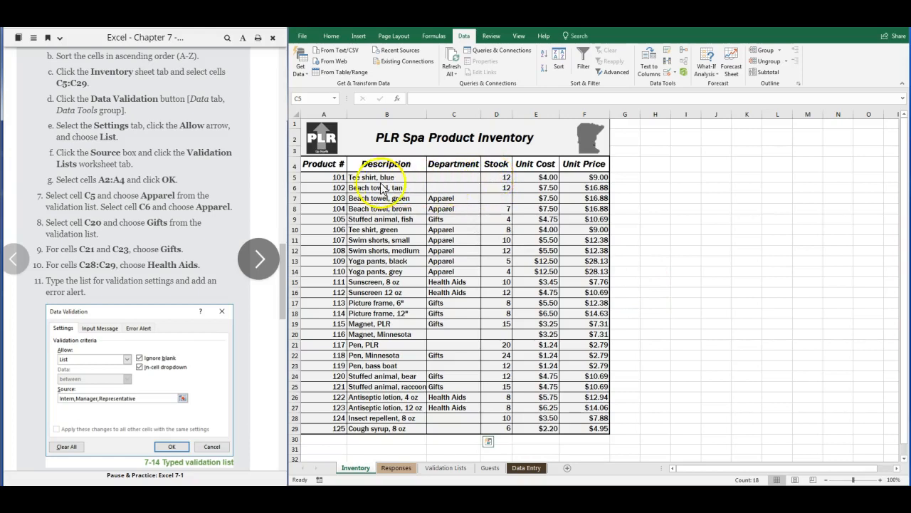
Step: Choose Apparel from the validation list for Department cells C5 and C6
{"action": "left_click", "coordinate": [488, 178]}
{"action": "left_click", "coordinate": [468, 188]}
{"action": "left_click", "coordinate": [468, 188]}
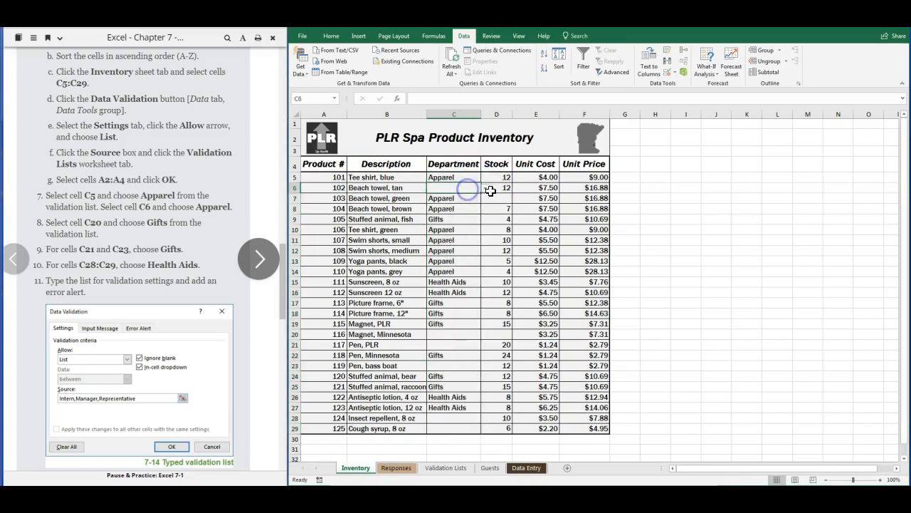
{"action": "left_click", "coordinate": [485, 188]}
{"action": "left_click", "coordinate": [477, 195]}
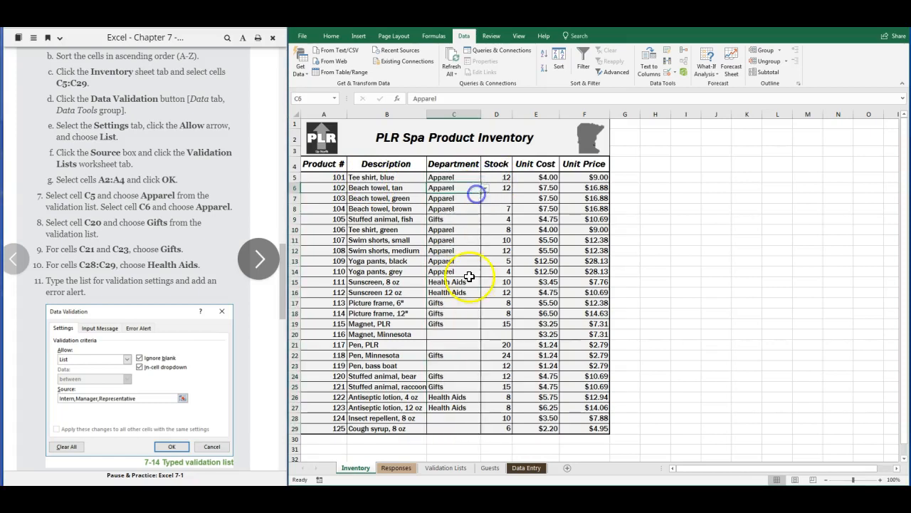
Step: Choose Gifts from the validation list for Department cells C20, C21 and C23
{"action": "left_click", "coordinate": [448, 334]}
{"action": "left_click", "coordinate": [485, 334]}
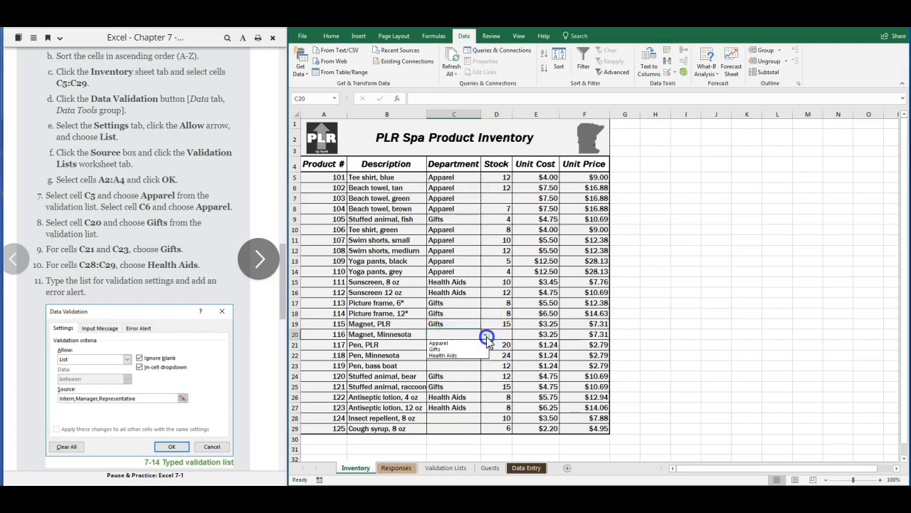
{"action": "left_click", "coordinate": [467, 347]}
{"action": "left_click", "coordinate": [462, 345]}
{"action": "left_click", "coordinate": [485, 346]}
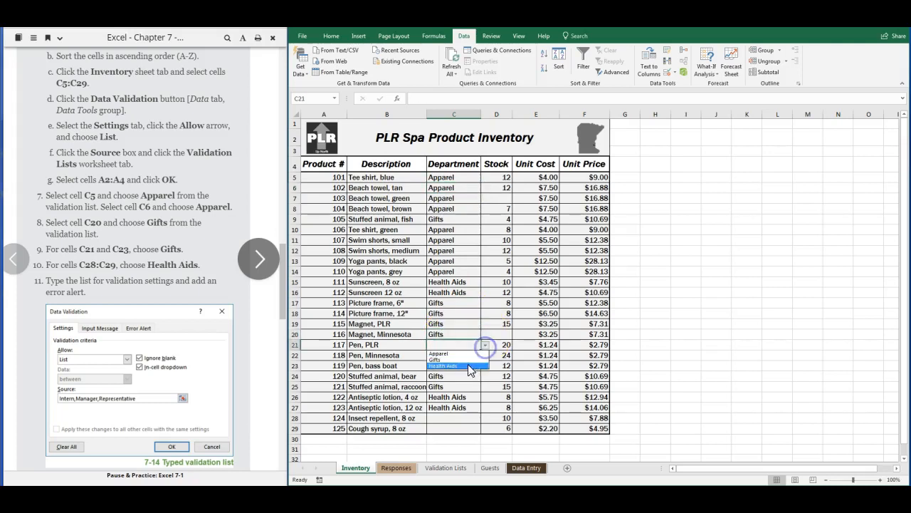
{"action": "left_click", "coordinate": [464, 354]}
{"action": "left_click", "coordinate": [484, 345]}
{"action": "left_click", "coordinate": [468, 360]}
{"action": "left_click", "coordinate": [456, 366]}
{"action": "left_click", "coordinate": [485, 365]}
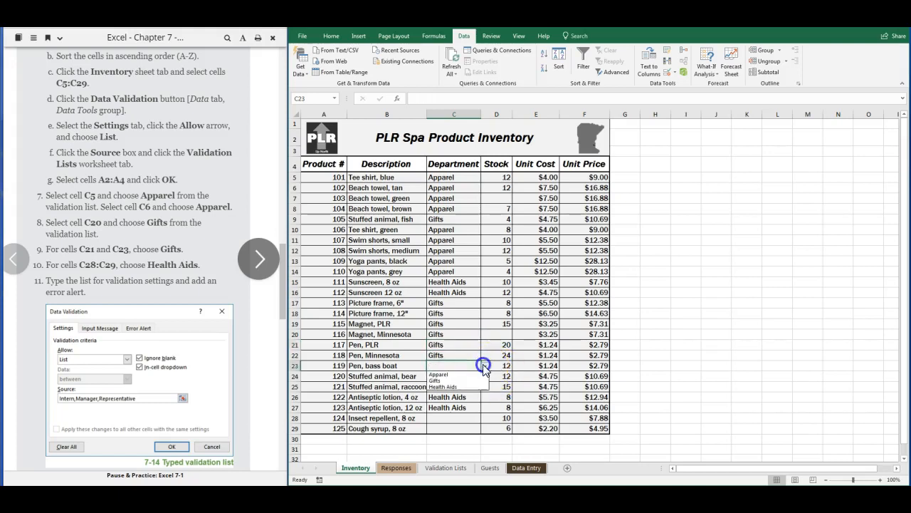
{"action": "left_click", "coordinate": [477, 381]}
Step: Choose Health Aids from the validation list for Department cells C28 and C29
{"action": "left_click", "coordinate": [458, 419]}
{"action": "left_click", "coordinate": [485, 419]}
{"action": "left_click", "coordinate": [476, 438]}
{"action": "left_click", "coordinate": [463, 427]}
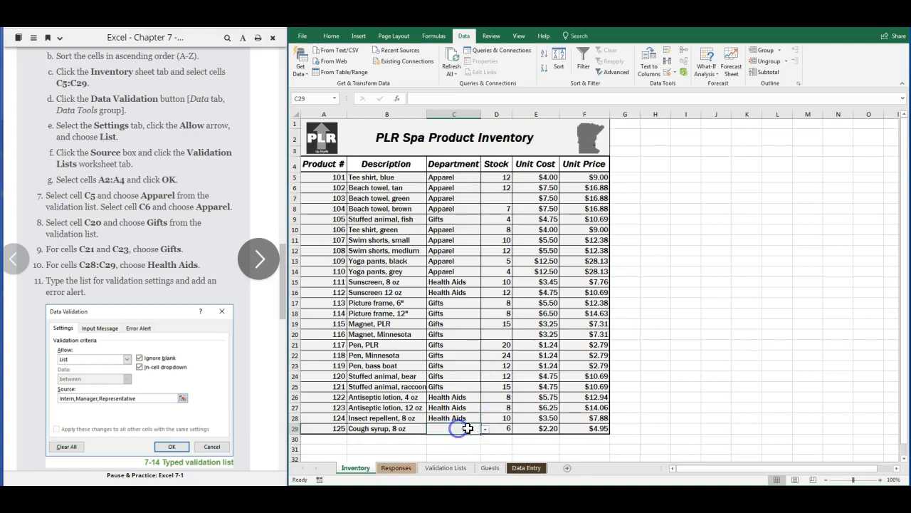
{"action": "left_click", "coordinate": [485, 429]}
{"action": "left_click", "coordinate": [463, 302]}
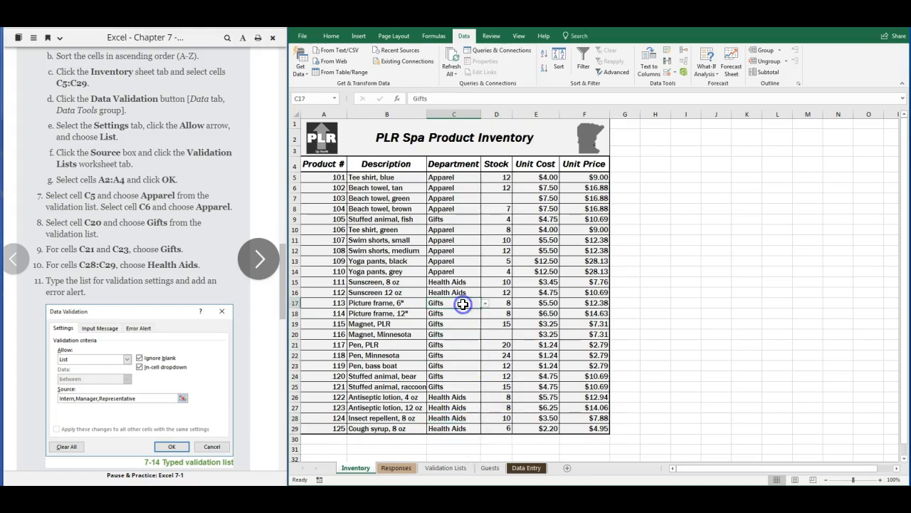
Step: Start a data validation rule for the Title cells B3:B39 on the Responses sheet and allow List entries
{"action": "scroll", "coordinate": [163, 227], "scroll_direction": "down", "scroll_amount": 10}
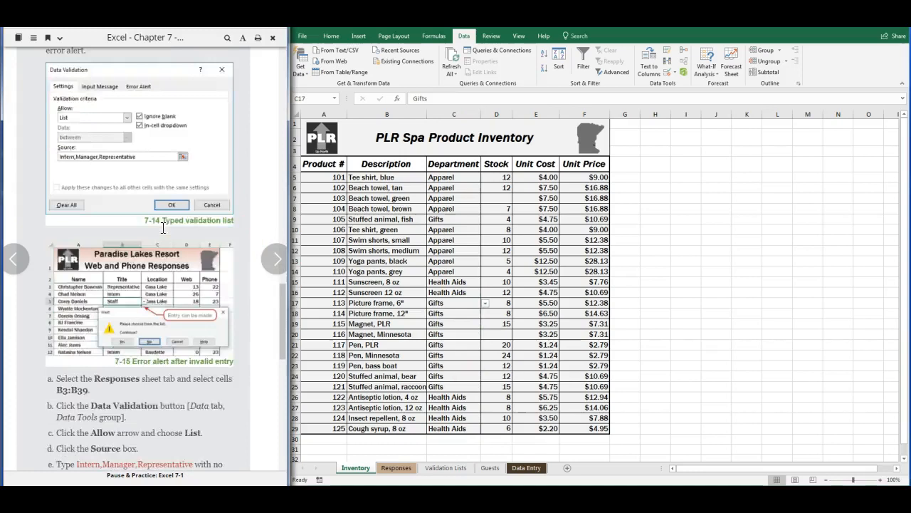
{"action": "scroll", "coordinate": [162, 232], "scroll_direction": "down", "scroll_amount": 5}
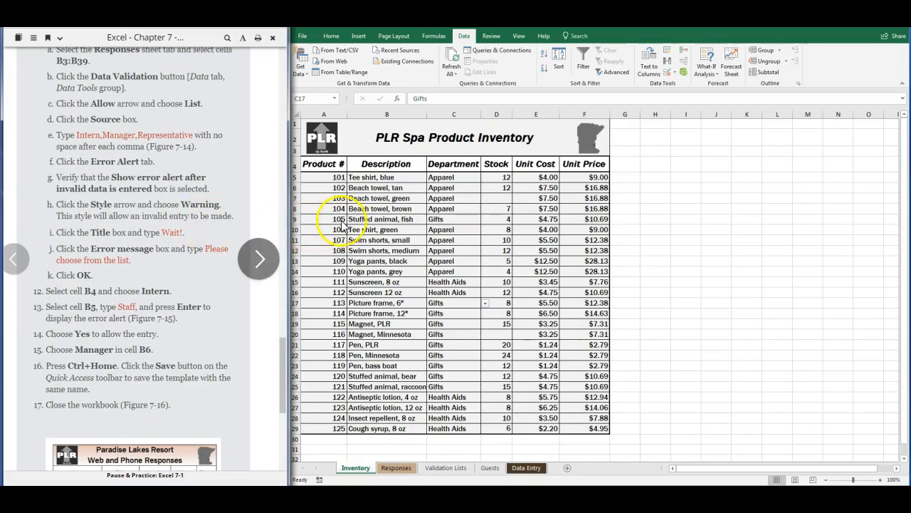
{"action": "left_click", "coordinate": [388, 178]}
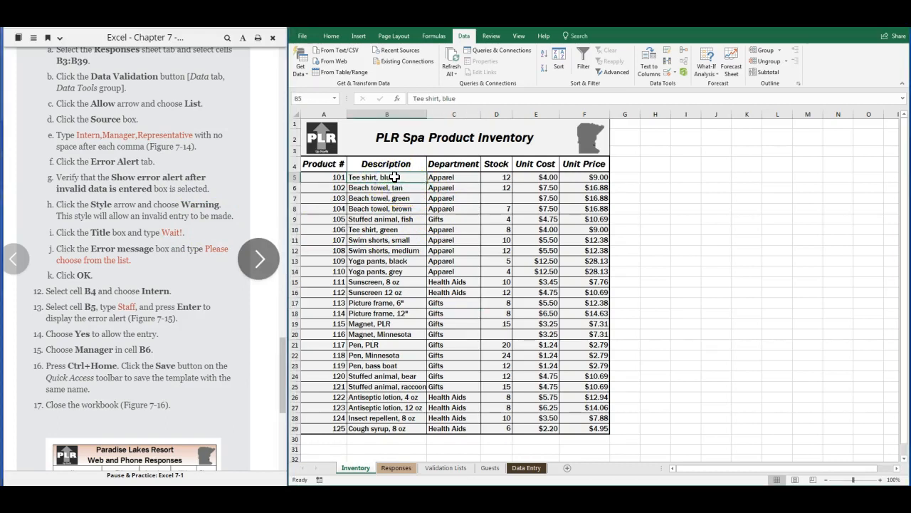
{"action": "left_click_drag", "start_coordinate": [394, 178], "coordinate": [388, 367]}
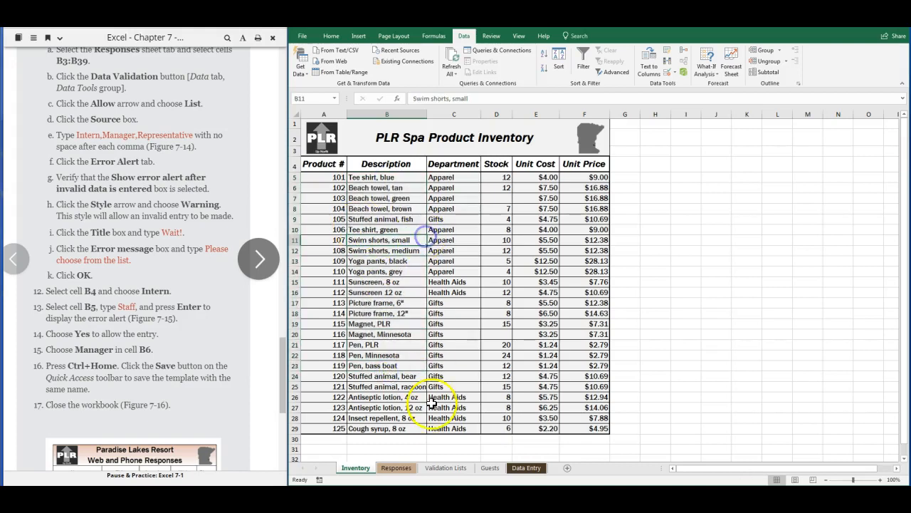
{"action": "left_click", "coordinate": [403, 470]}
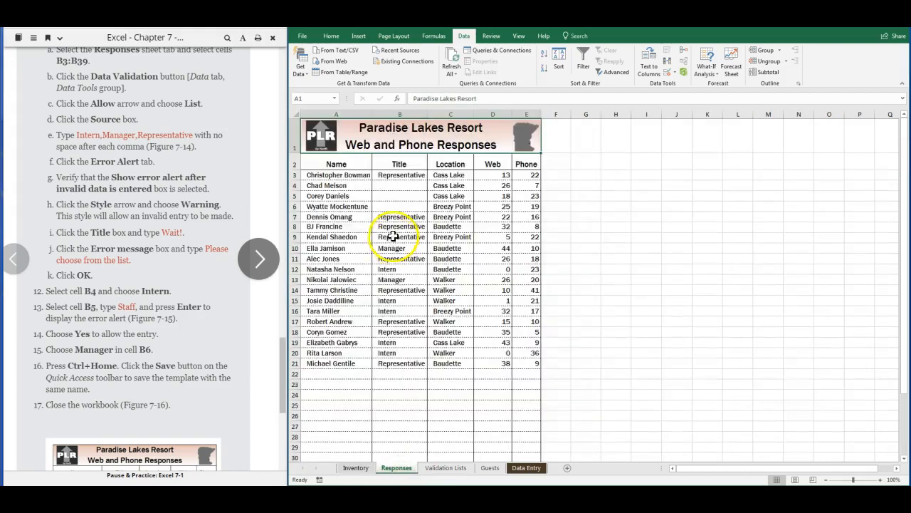
{"action": "left_click_drag", "start_coordinate": [403, 176], "coordinate": [400, 437]}
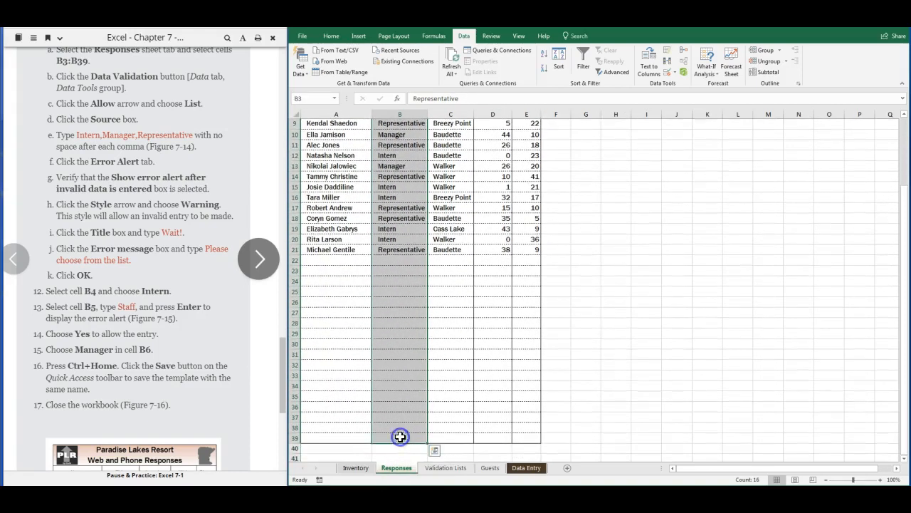
{"action": "left_click", "coordinate": [673, 73]}
{"action": "left_click", "coordinate": [691, 87]}
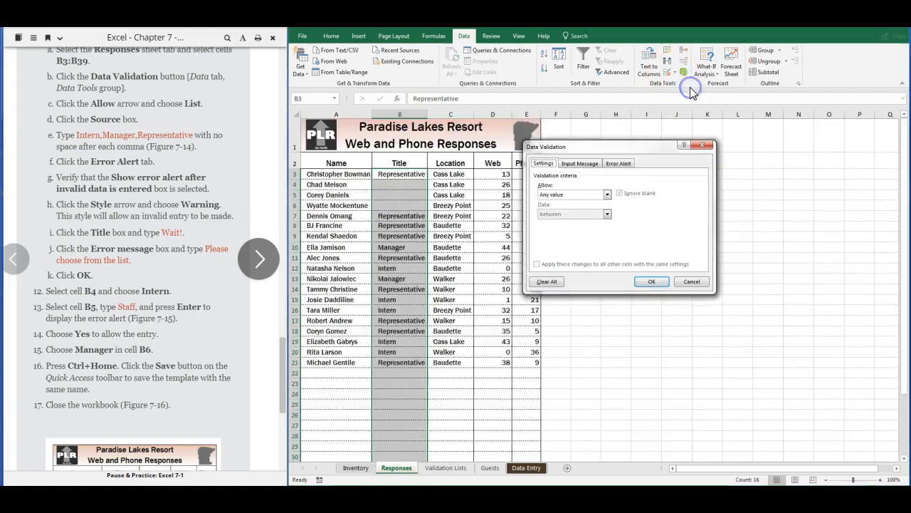
{"action": "left_click", "coordinate": [608, 195]}
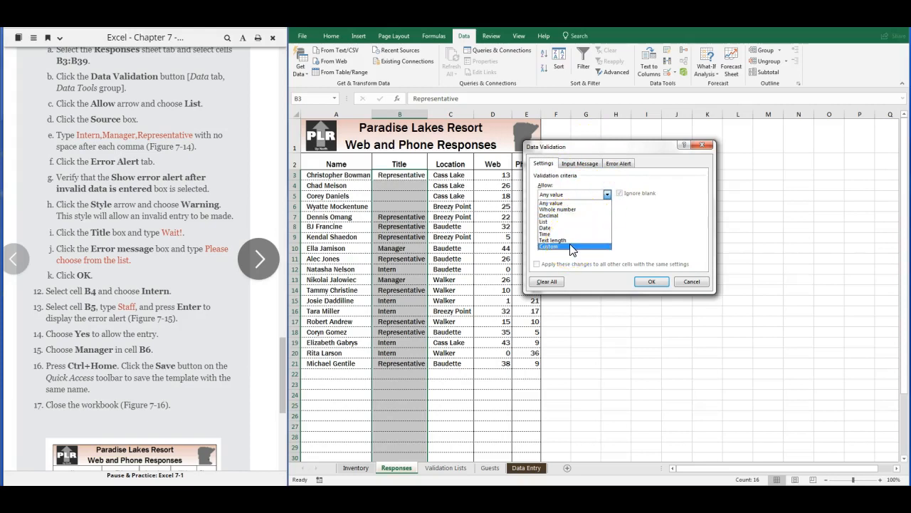
{"action": "left_click", "coordinate": [572, 221]}
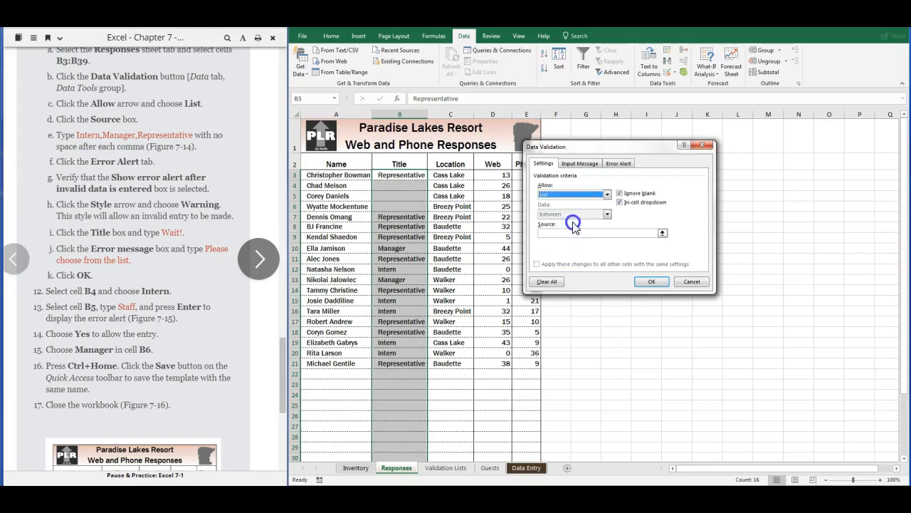
Step: Set the list source to Intern,Manager,Representative and add a Warning error alert titled "Wait!" with the message "Please choose from the list."
{"action": "left_click", "coordinate": [573, 235]}
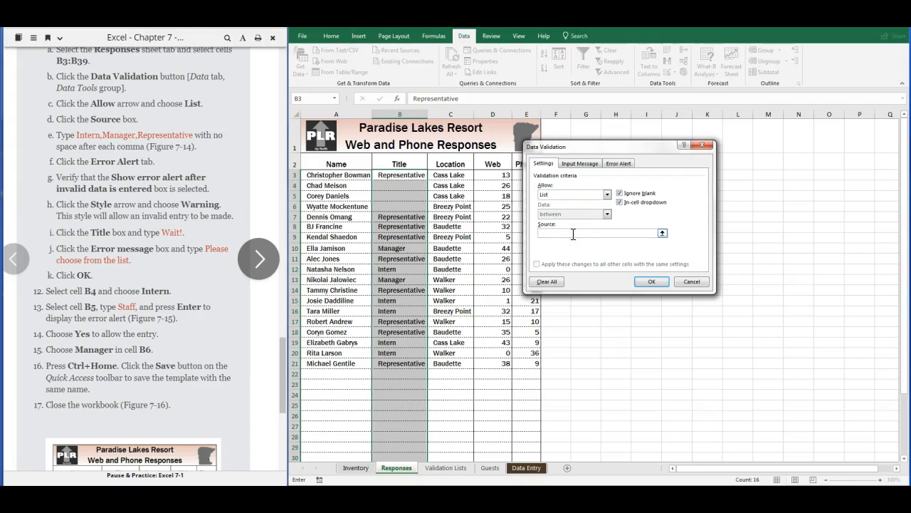
{"action": "type", "text": "Intern,Manager,Representative"}
{"action": "left_click", "coordinate": [619, 166]}
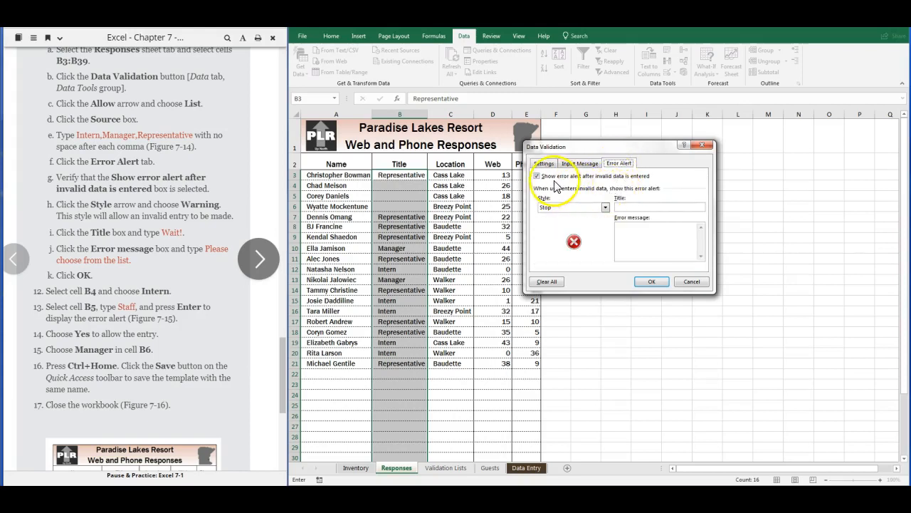
{"action": "left_click", "coordinate": [605, 208]}
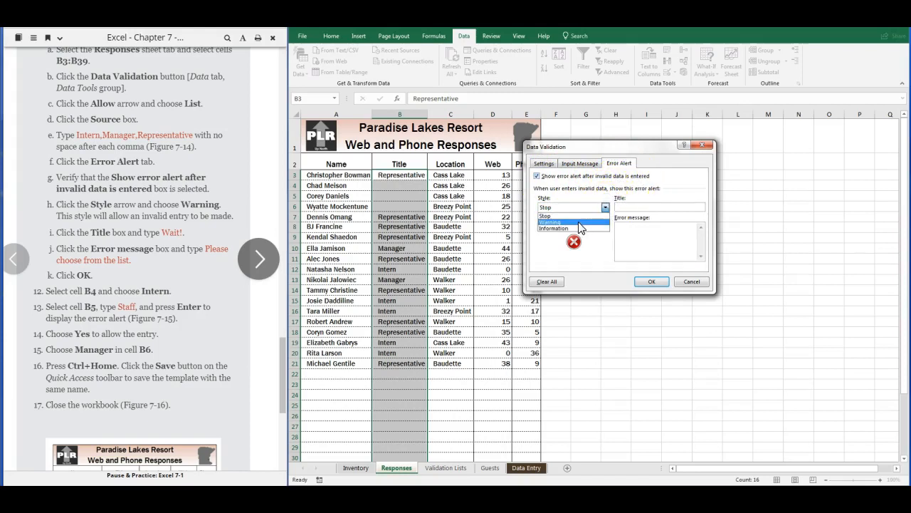
{"action": "left_click", "coordinate": [579, 226]}
{"action": "left_click", "coordinate": [635, 206]}
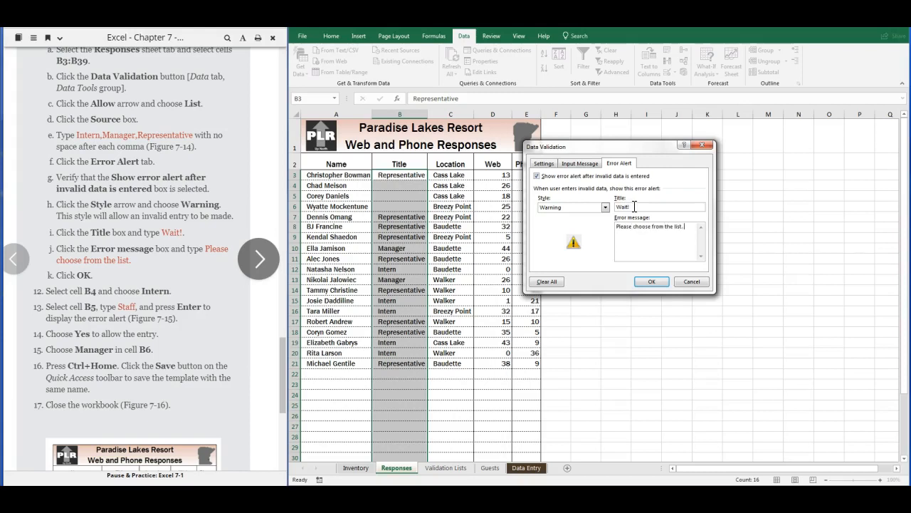
{"action": "left_click", "coordinate": [661, 282]}
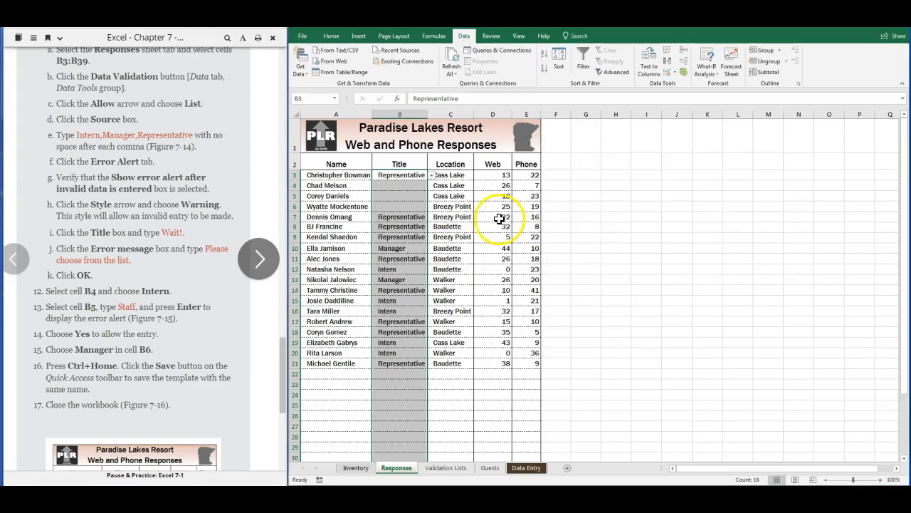
Step: Choose Intern from the validation list for Title cell B4 on the Responses sheet
{"action": "left_click", "coordinate": [404, 187]}
{"action": "left_click", "coordinate": [430, 185]}
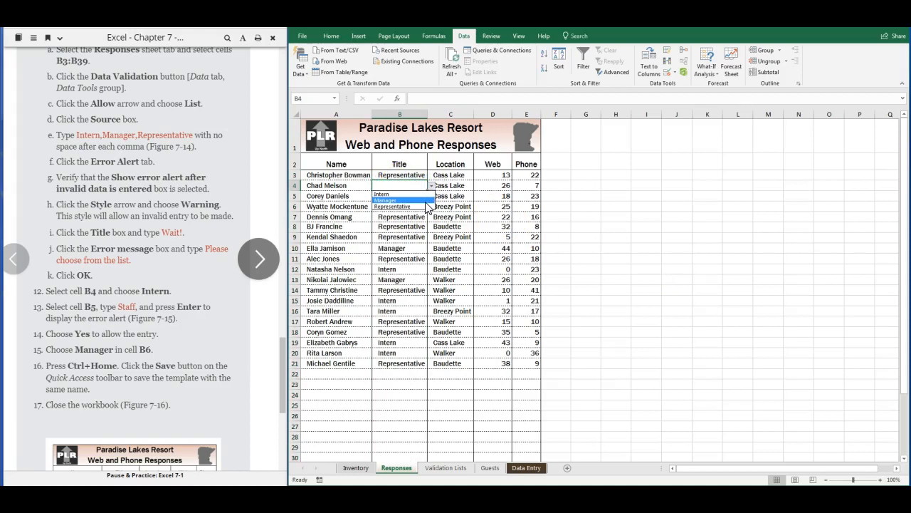
{"action": "left_click", "coordinate": [425, 194]}
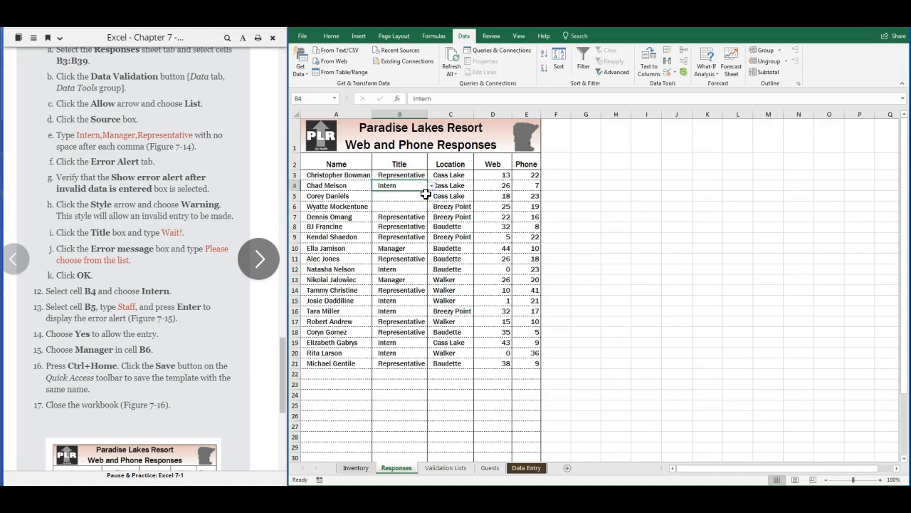
Step: Enter Staff in Title cell B5, allowing the invalid entry, and choose Manager from the validation list for B6
{"action": "left_click", "coordinate": [412, 198]}
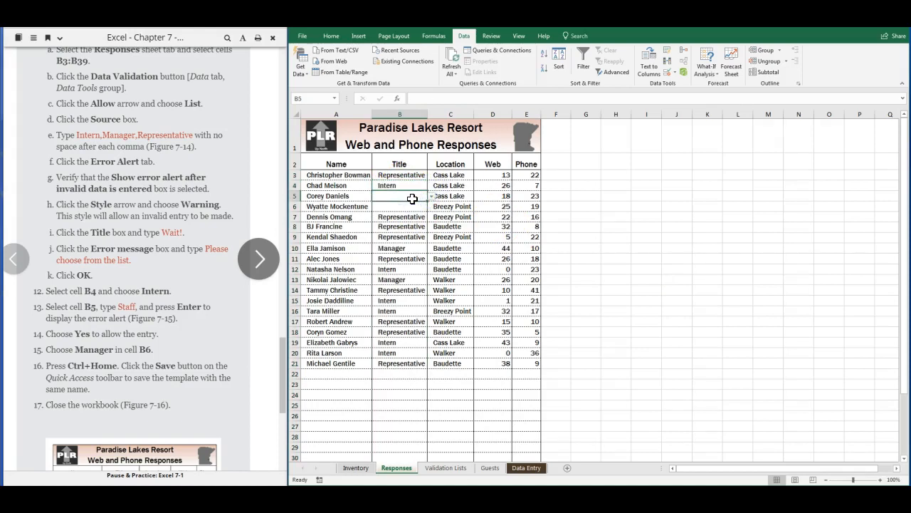
{"action": "type", "text": "Staff"}
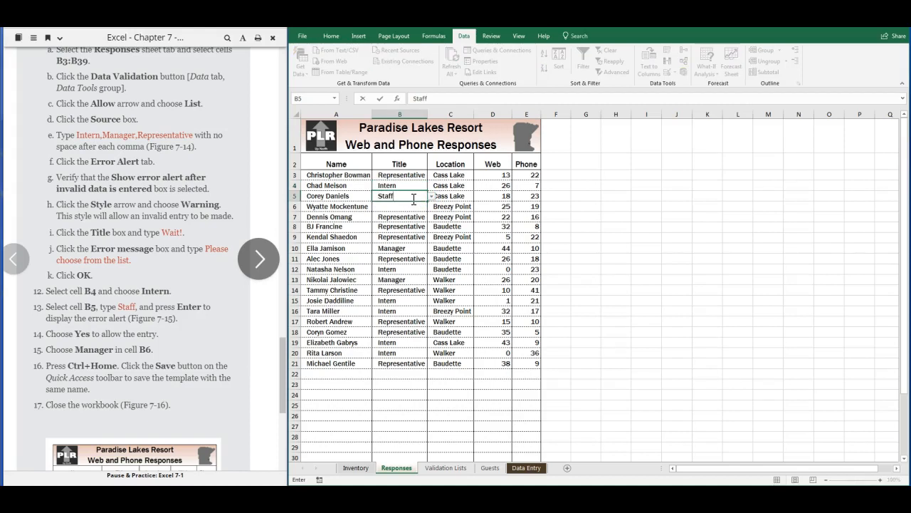
{"action": "key", "text": "Return"}
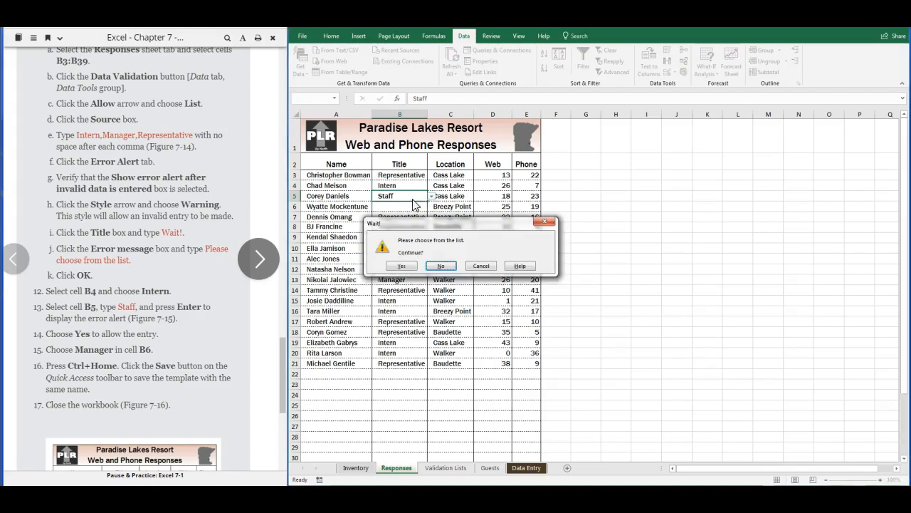
{"action": "left_click", "coordinate": [408, 265]}
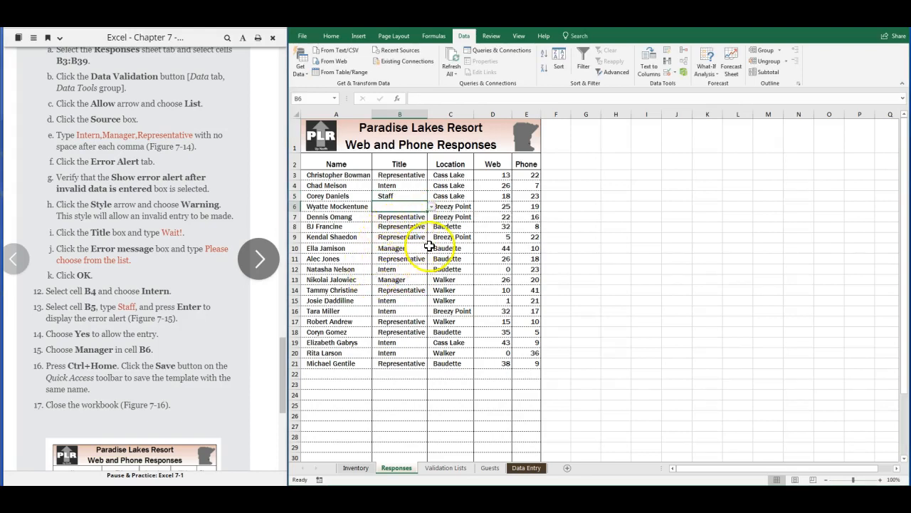
{"action": "left_click", "coordinate": [431, 206]}
{"action": "left_click", "coordinate": [420, 224]}
{"action": "left_click", "coordinate": [397, 300]}
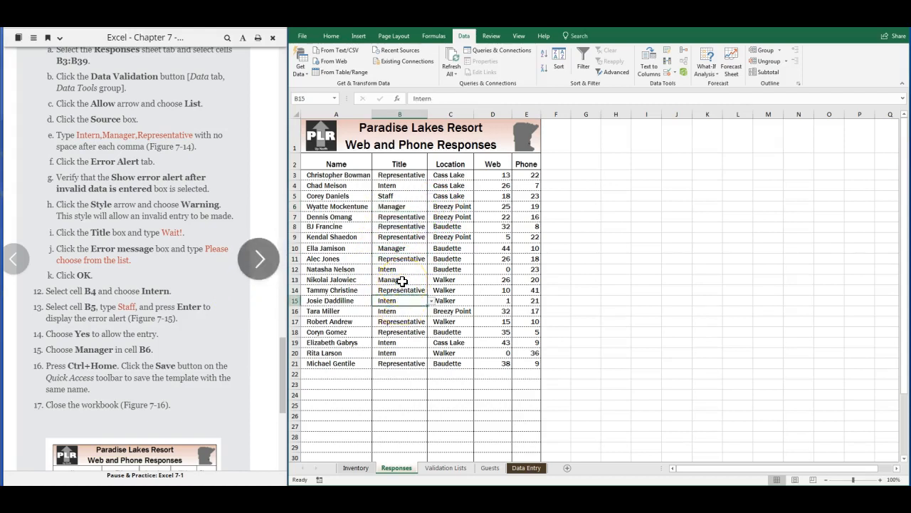
{"action": "key", "text": "Menu"}
{"action": "left_click", "coordinate": [362, 215]}
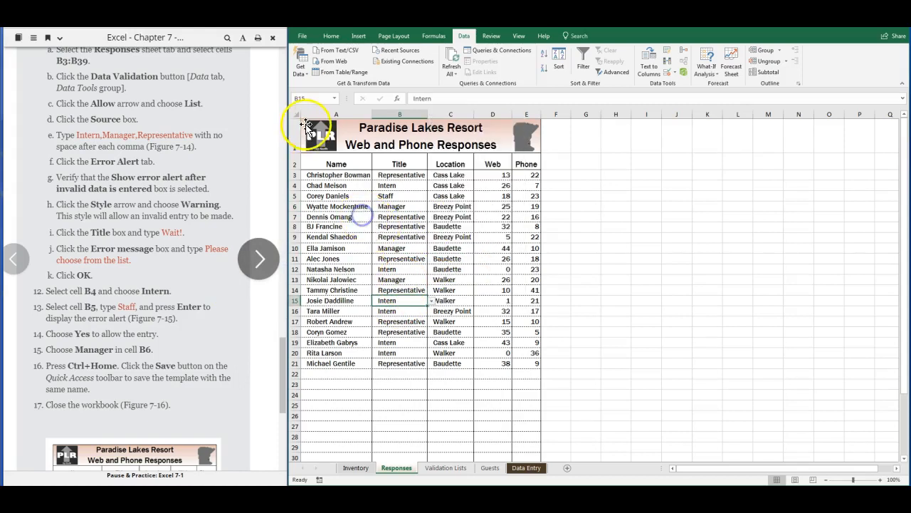
{"action": "left_click", "coordinate": [319, 145]}
Step: Examine the completed worksheets in Figure 7-16 at the end of the project instructions
{"action": "left_click", "coordinate": [239, 134]}
{"action": "scroll", "coordinate": [240, 134], "scroll_direction": "down", "scroll_amount": 5}
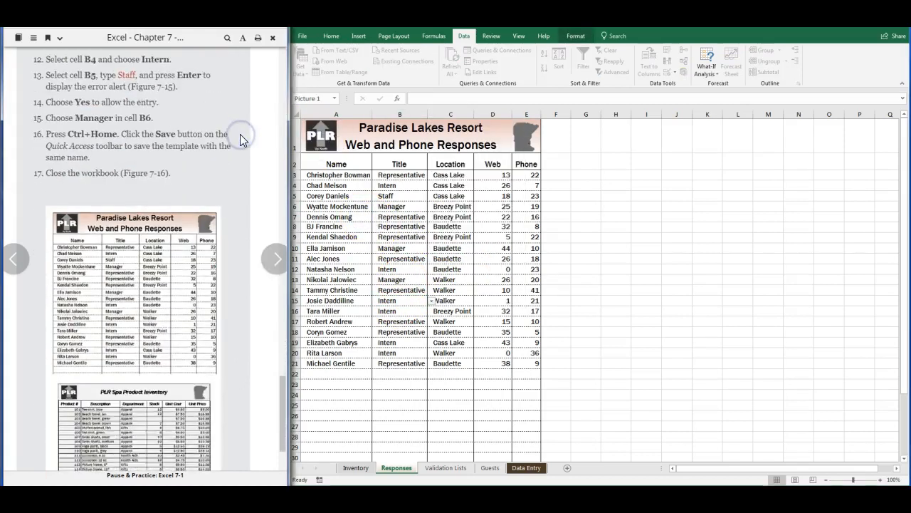
{"action": "scroll", "coordinate": [240, 134], "scroll_direction": "down", "scroll_amount": 2}
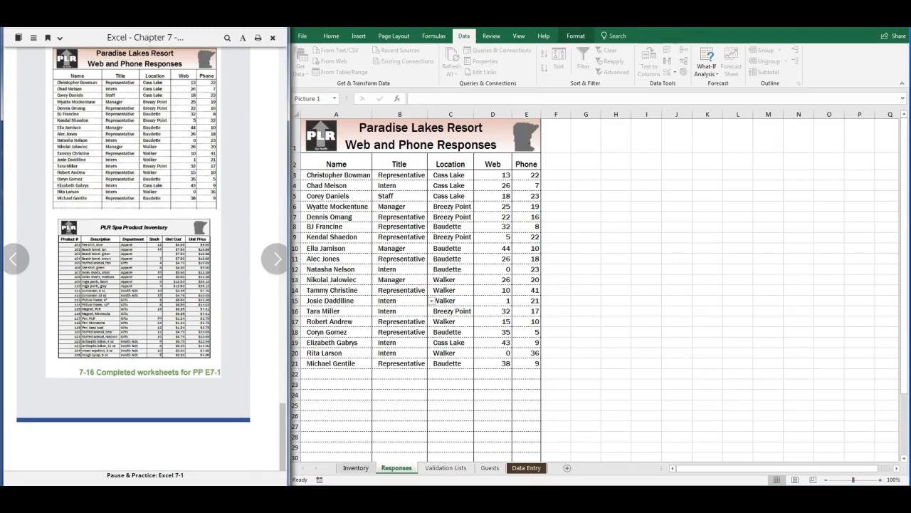